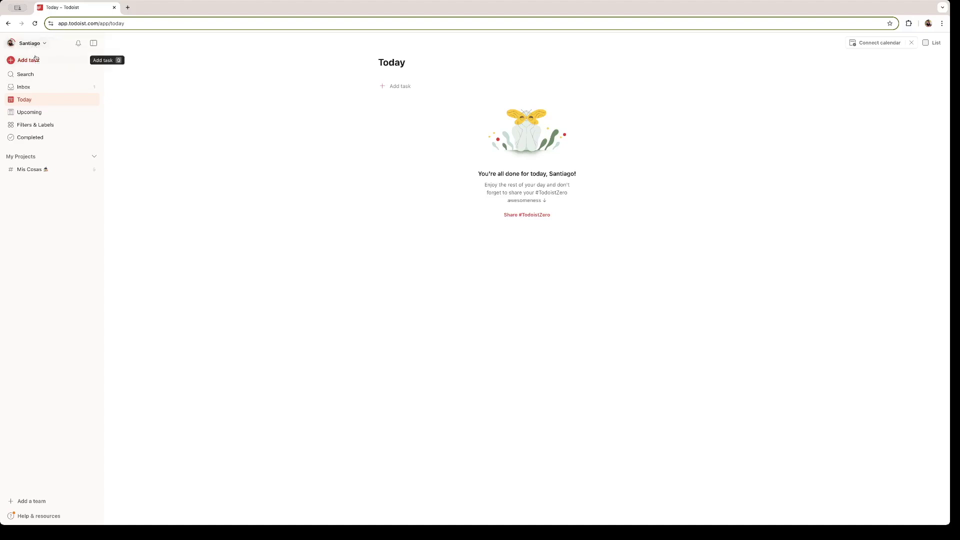
# Open the quick add-task dialog from the sidebar over the empty Today view
pyautogui.click(30, 62)
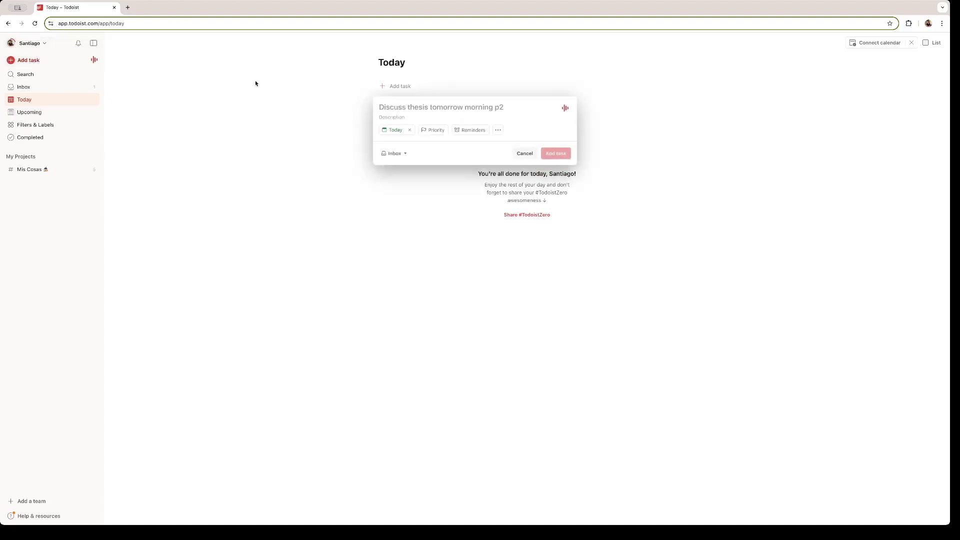
# Draft a new task 'Get up a bit earlier' with Jun 26 recognised as its due date
pyautogui.click(220, 104)
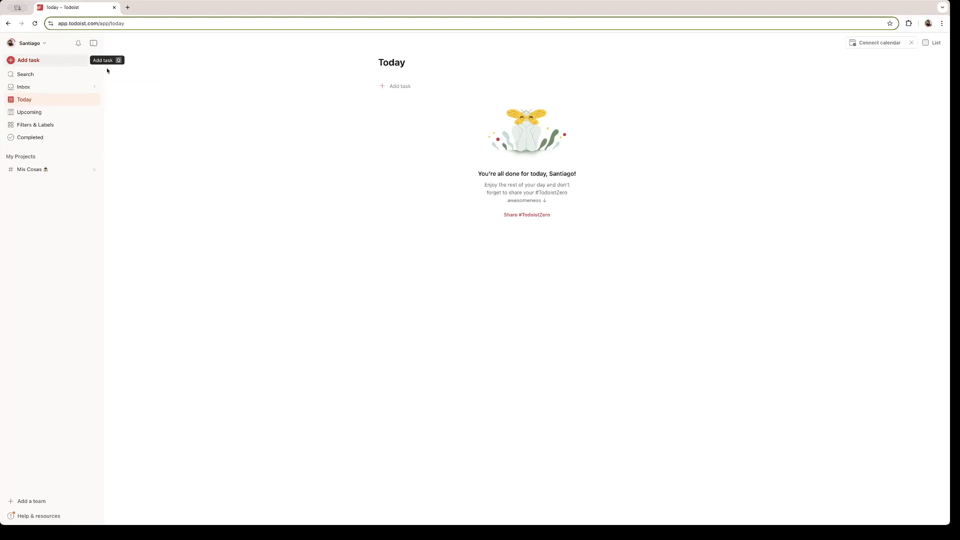
pyautogui.press('q')
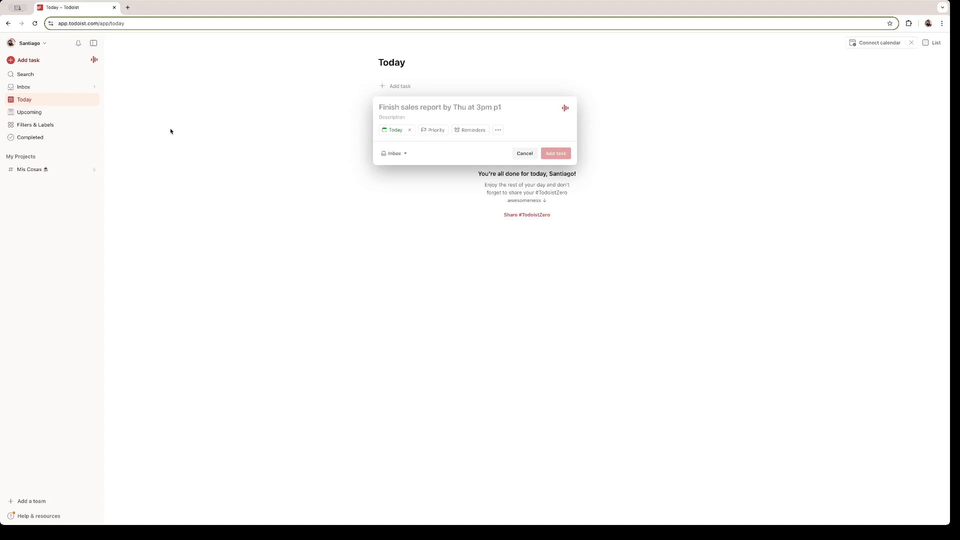
pyautogui.write('Get up a bit earlier Jun 26')
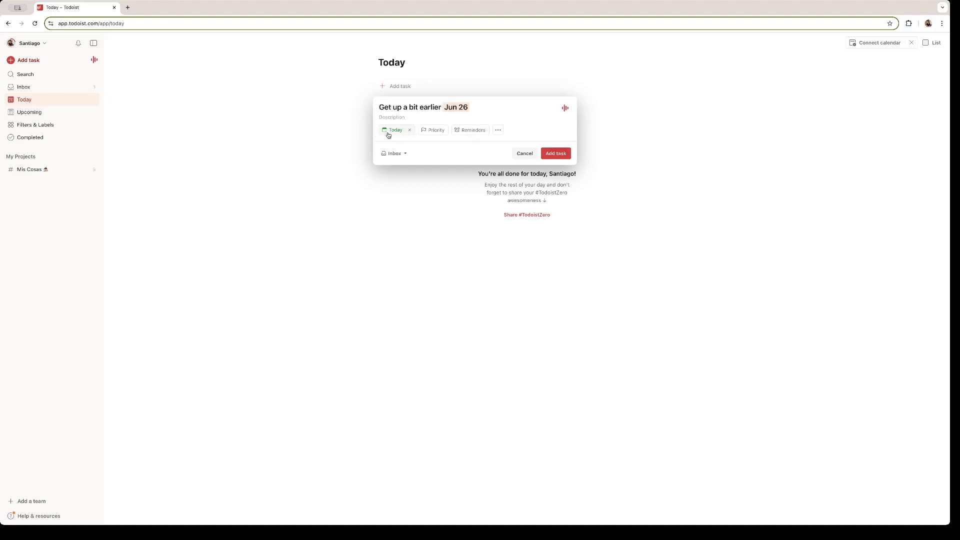
pyautogui.click(393, 130)
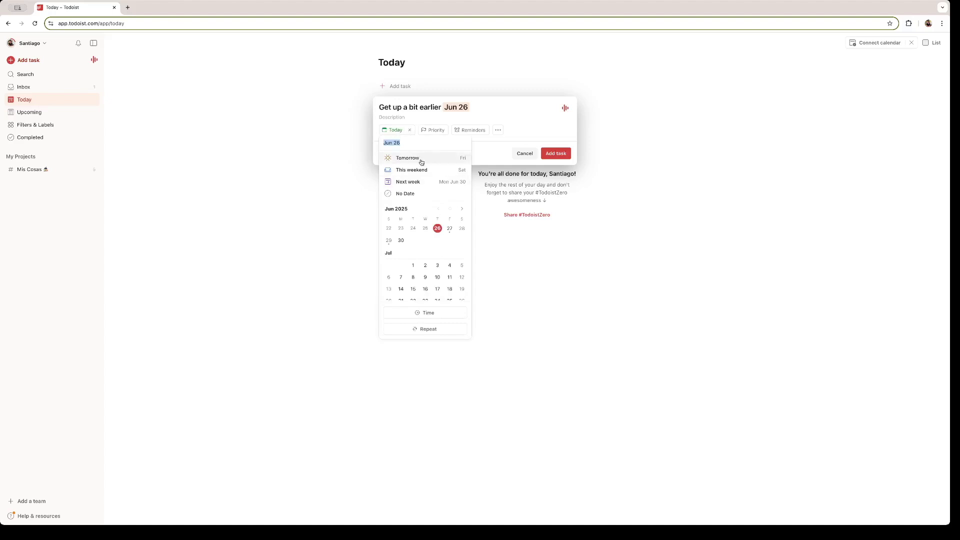
# Try This weekend, Next week and Tomorrow as due dates, then make the task repeat every day
pyautogui.click(420, 172)
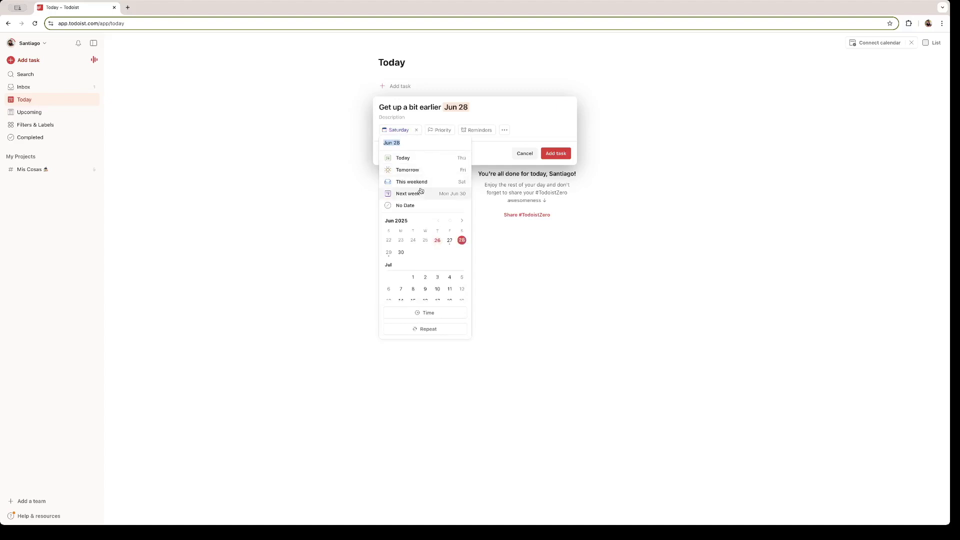
pyautogui.click(417, 194)
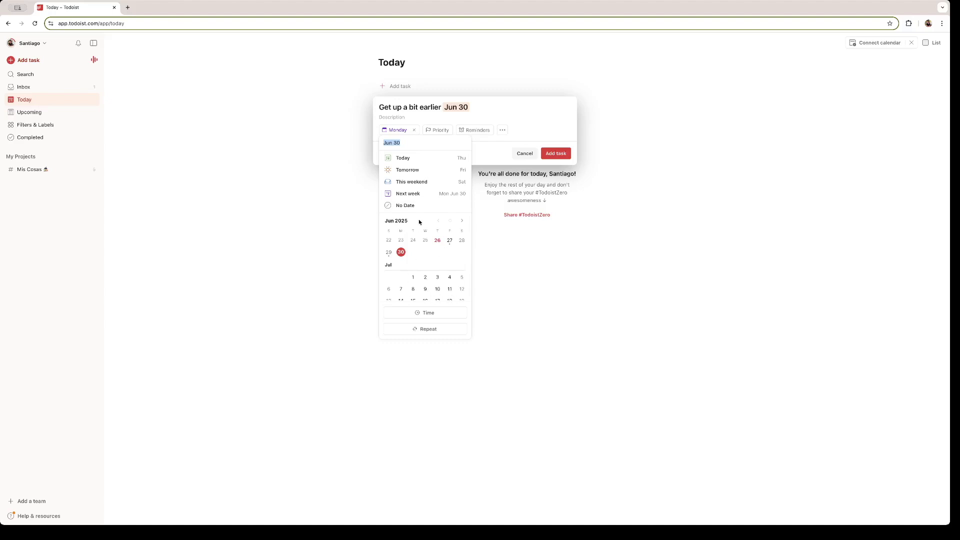
pyautogui.click(418, 170)
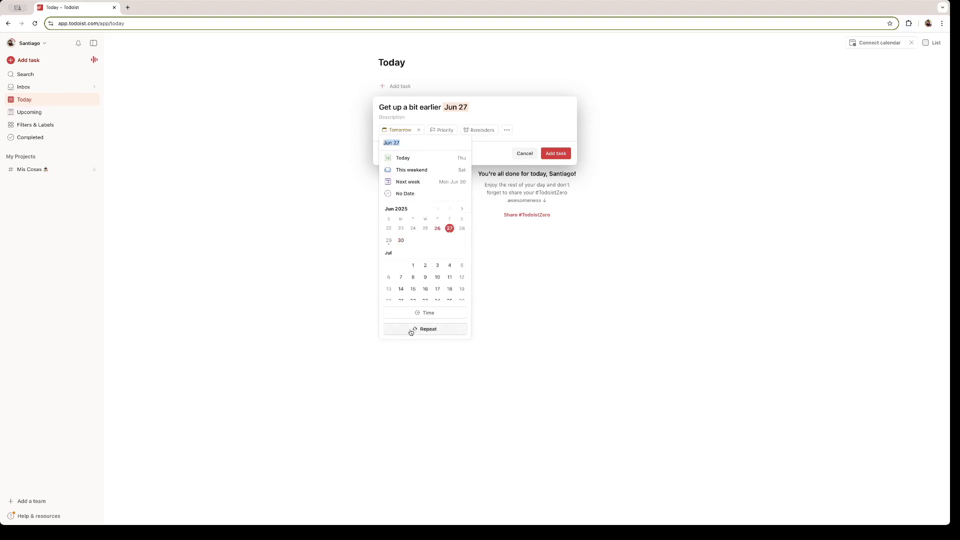
pyautogui.click(427, 330)
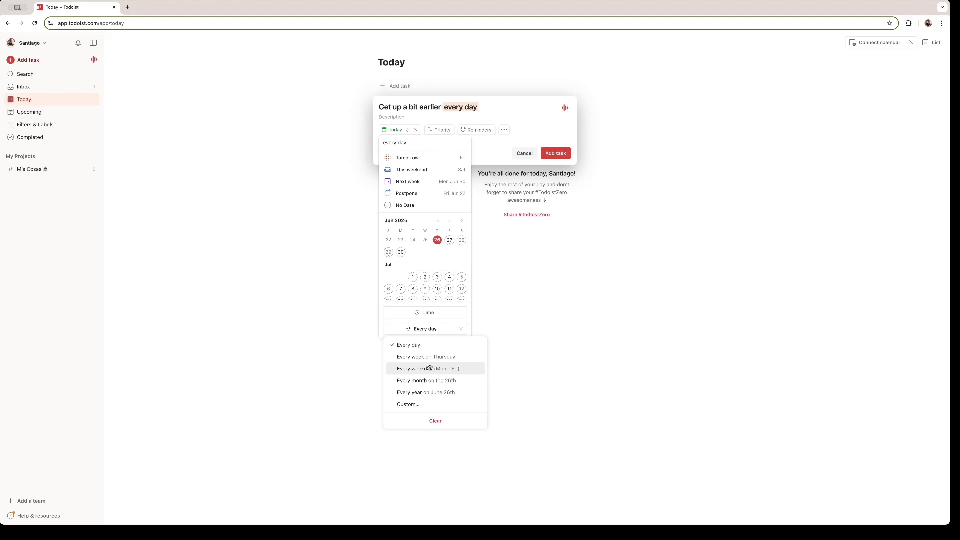
# Set a custom weekly repeat on Monday through Friday with no end date
pyautogui.click(421, 406)
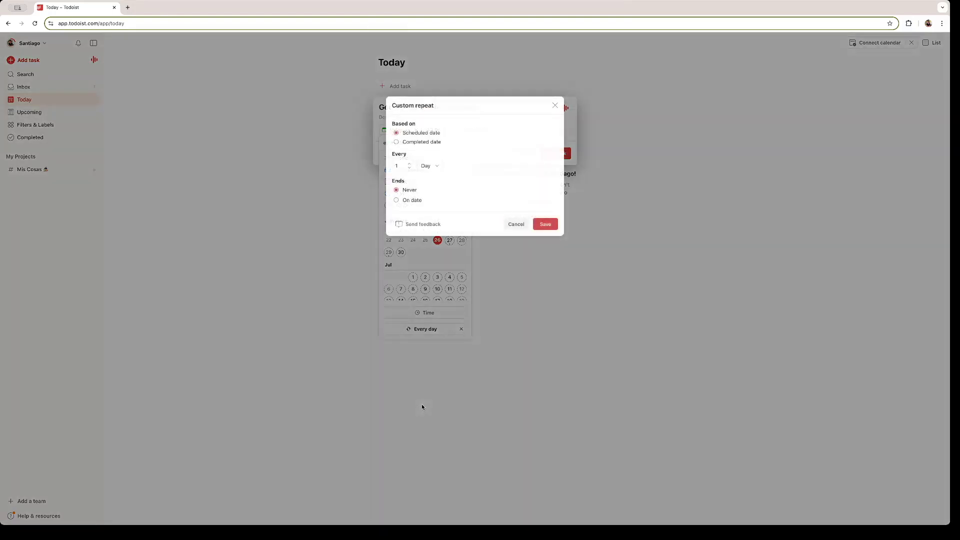
pyautogui.click(437, 167)
pyautogui.click(445, 198)
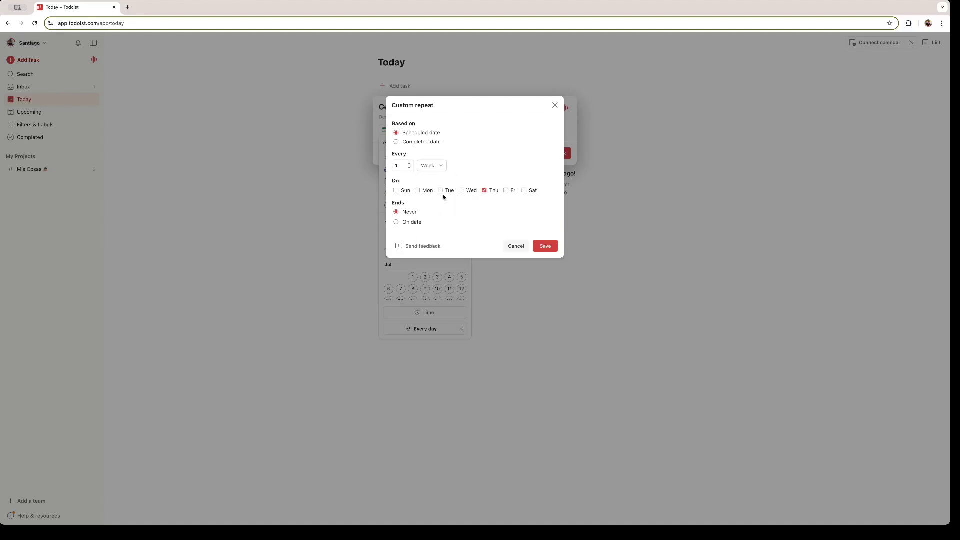
pyautogui.click(419, 190)
pyautogui.click(440, 190)
pyautogui.click(462, 191)
pyautogui.click(406, 223)
pyautogui.click(500, 222)
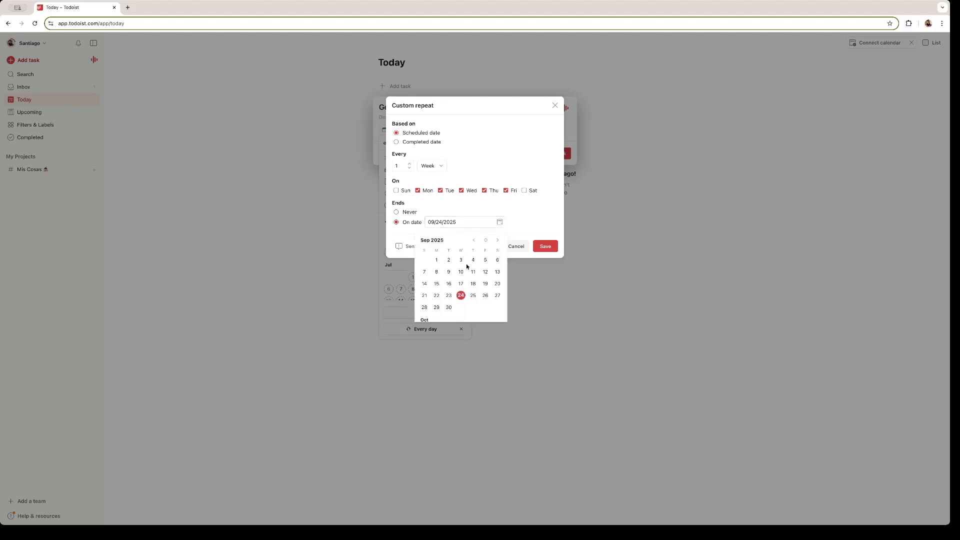
pyautogui.click(467, 216)
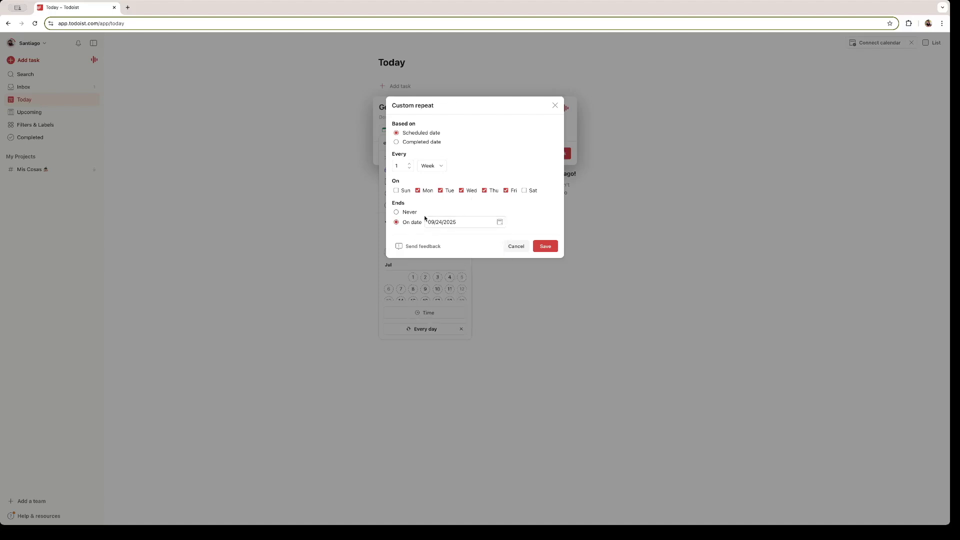
pyautogui.click(397, 213)
pyautogui.click(545, 247)
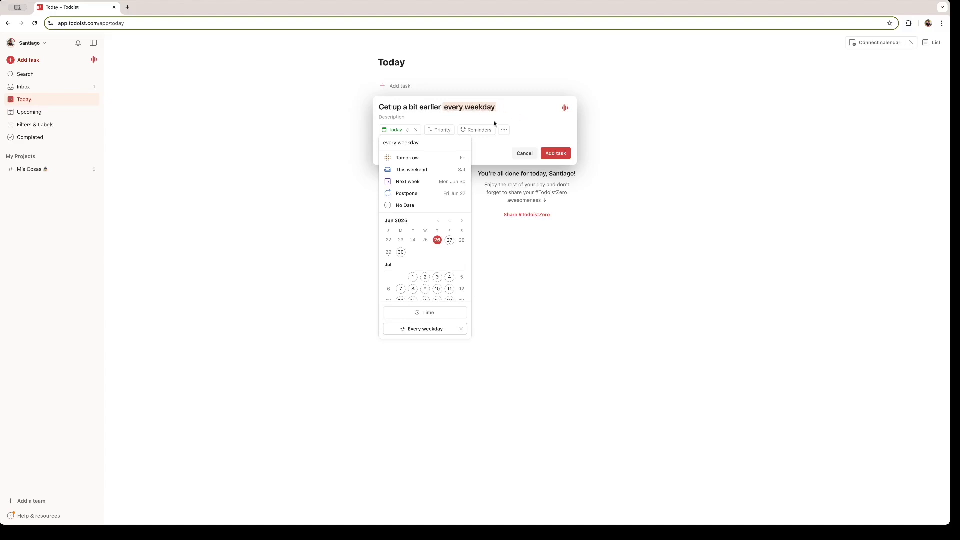
# Schedule the draft task for 6:00 AM in the America/Bogota time zone
pyautogui.click(451, 313)
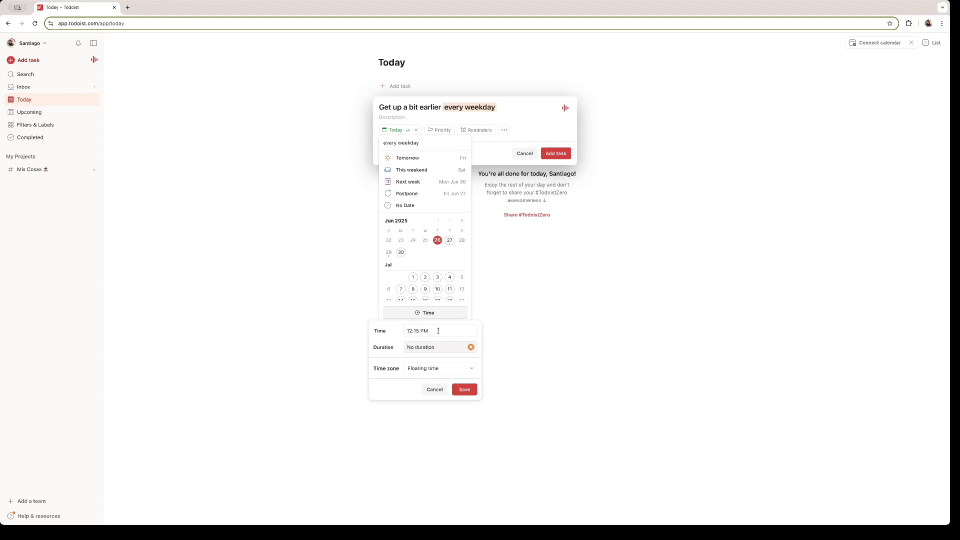
pyautogui.click(438, 330)
pyautogui.scroll(-15, 434, 370)
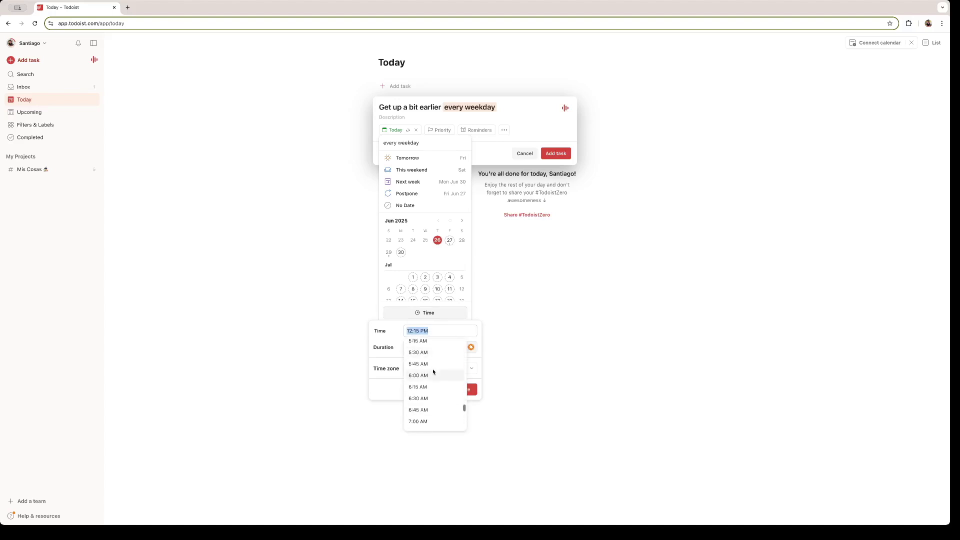
pyautogui.click(433, 357)
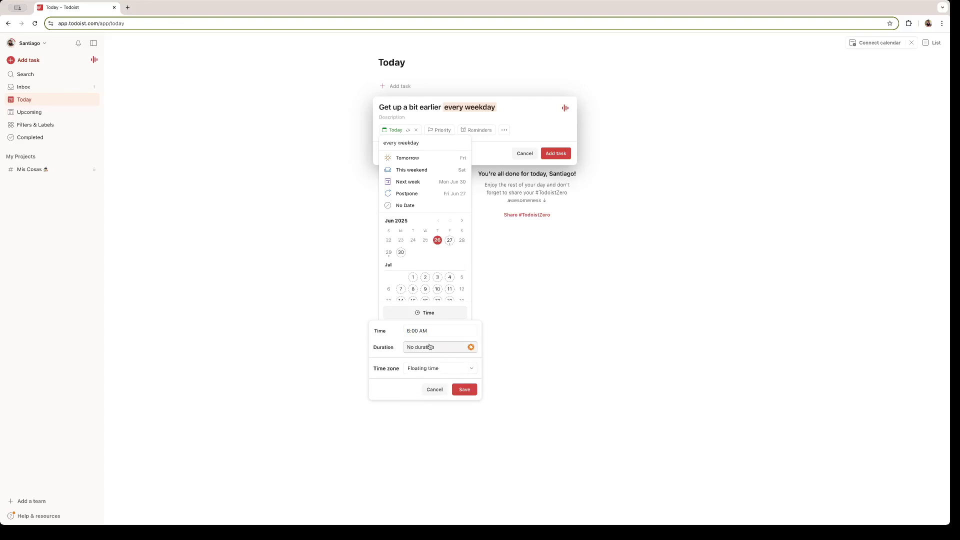
pyautogui.moveTo(414, 350)
pyautogui.click(443, 369)
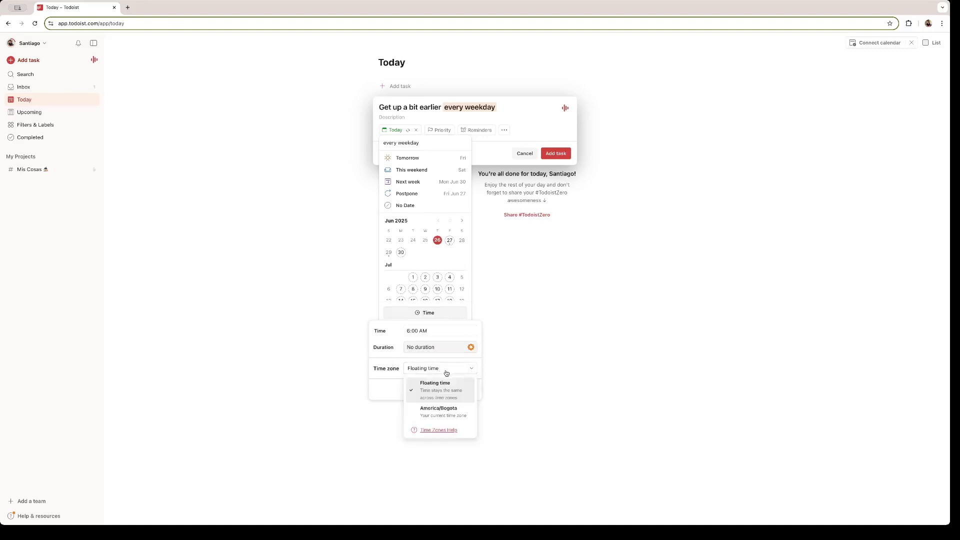
pyautogui.click(443, 411)
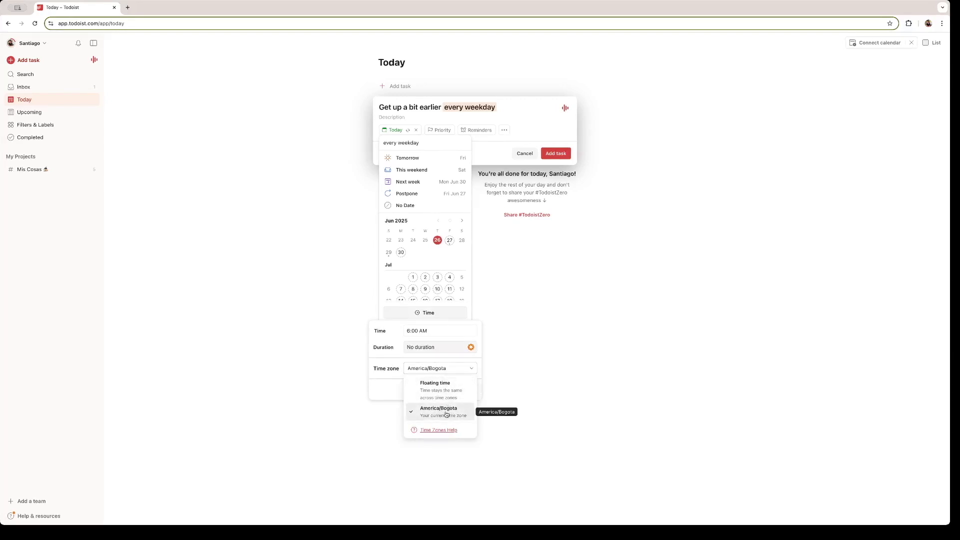
pyautogui.click(465, 392)
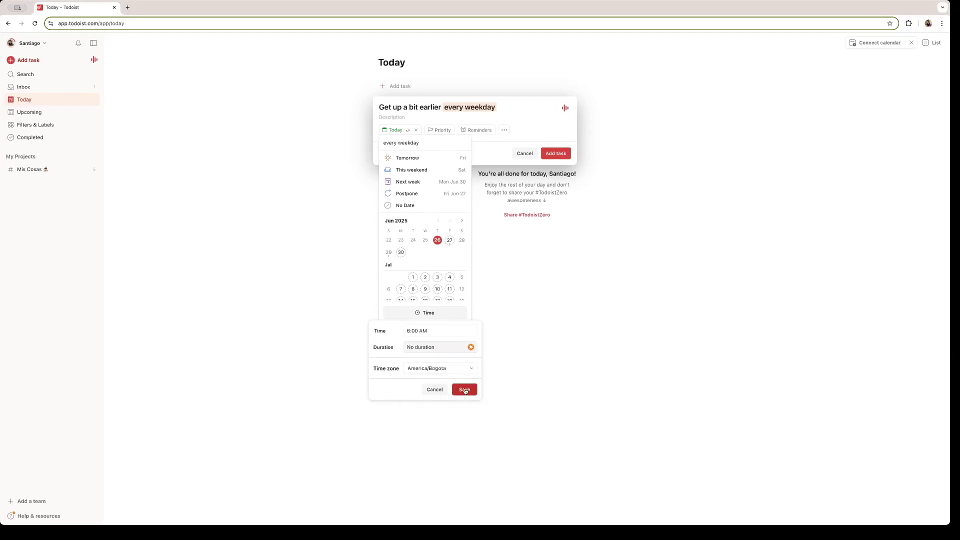
pyautogui.click(465, 391)
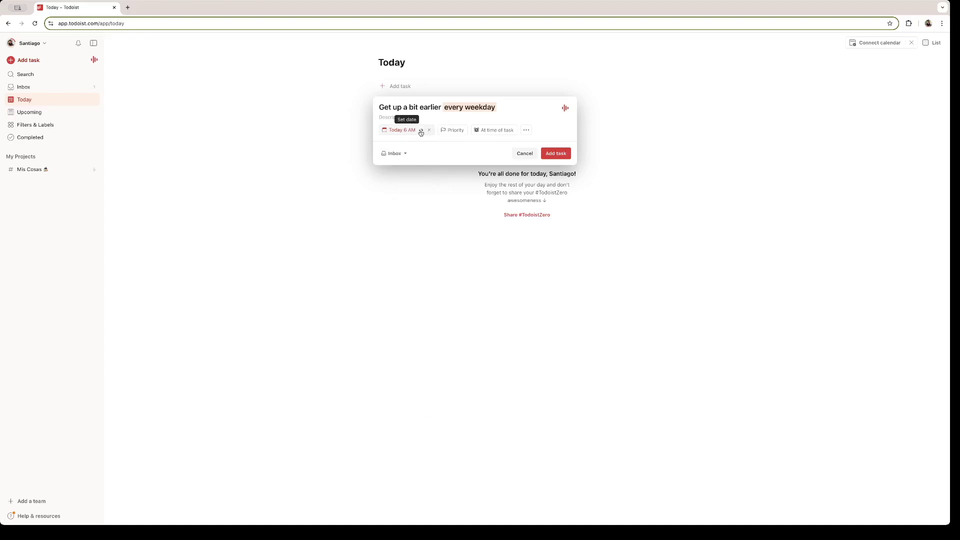
# Give the draft Priority 3 and check its reminder settings
pyautogui.click(452, 130)
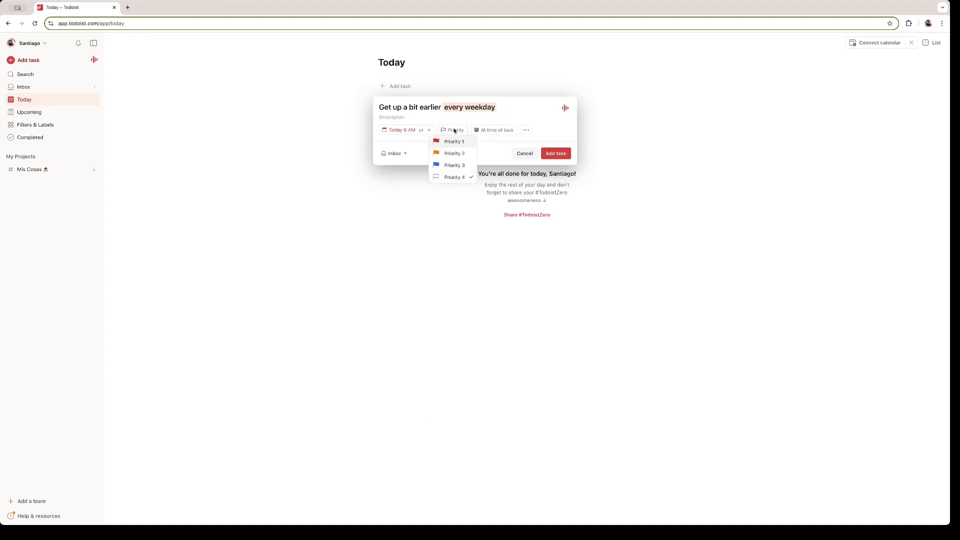
pyautogui.click(461, 165)
pyautogui.click(483, 107)
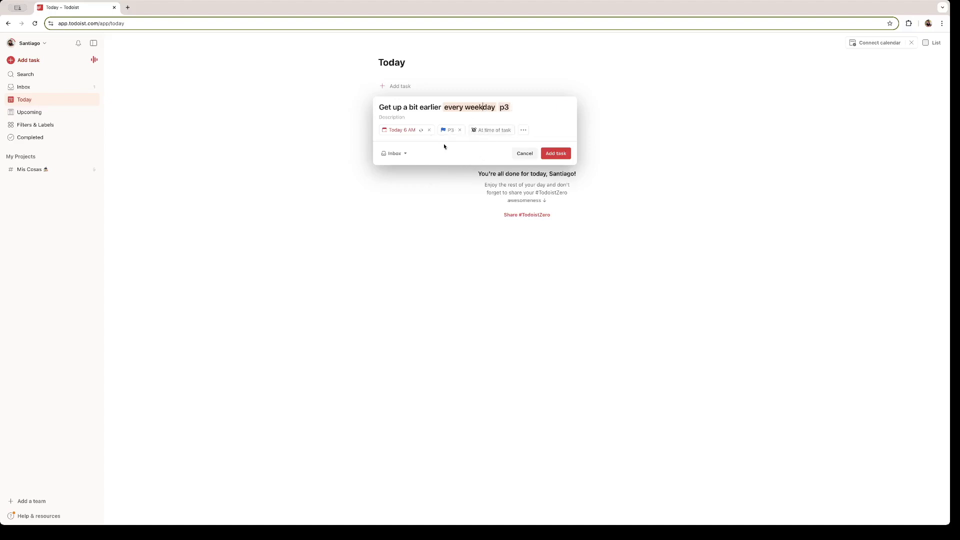
pyautogui.click(488, 131)
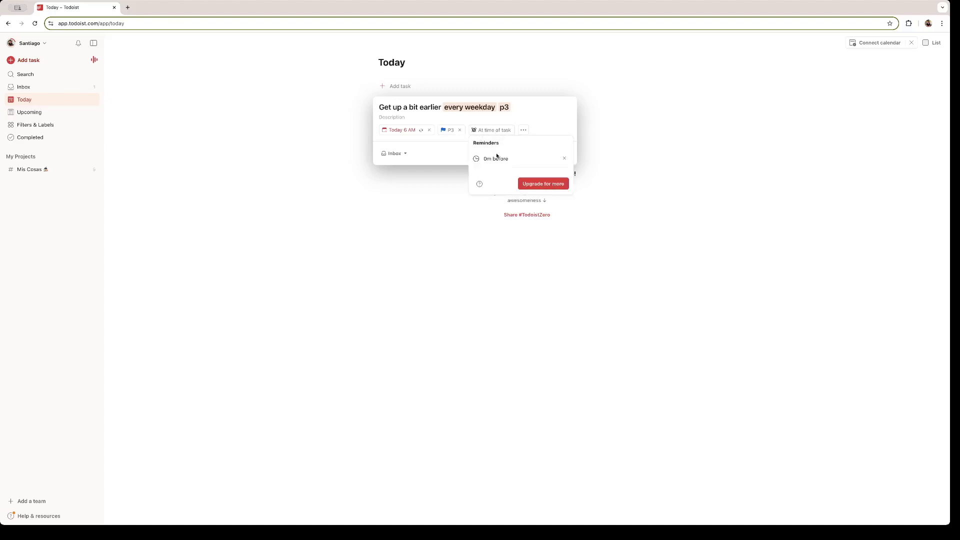
# Attach a newly created personal label and save the 'Get up a bit earlier' task
pyautogui.click(524, 130)
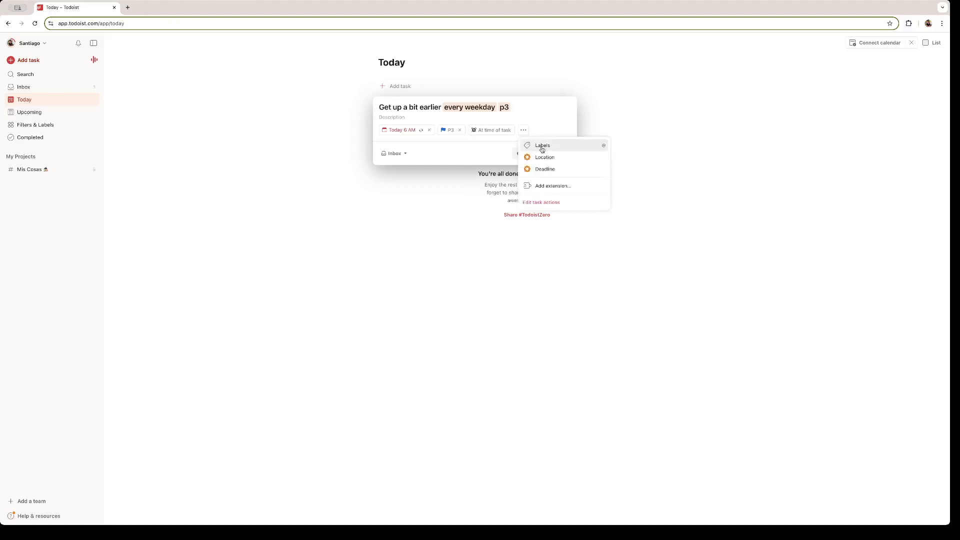
pyautogui.click(535, 146)
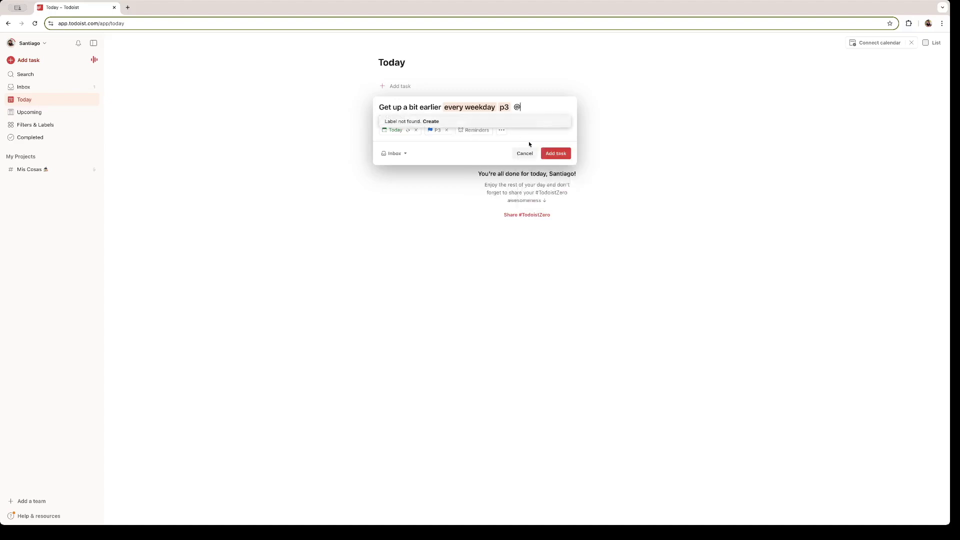
pyautogui.write('Santiago')
pyautogui.click(454, 121)
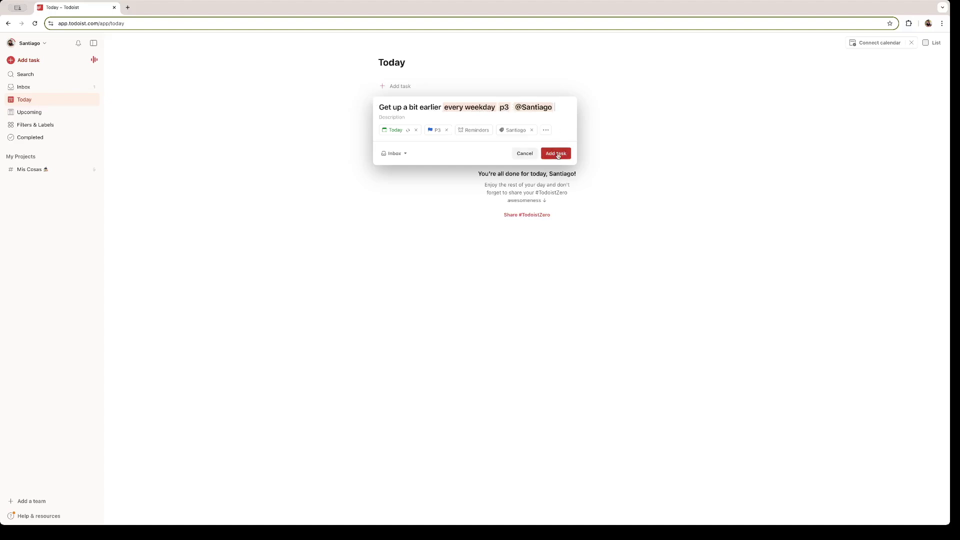
pyautogui.click(556, 153)
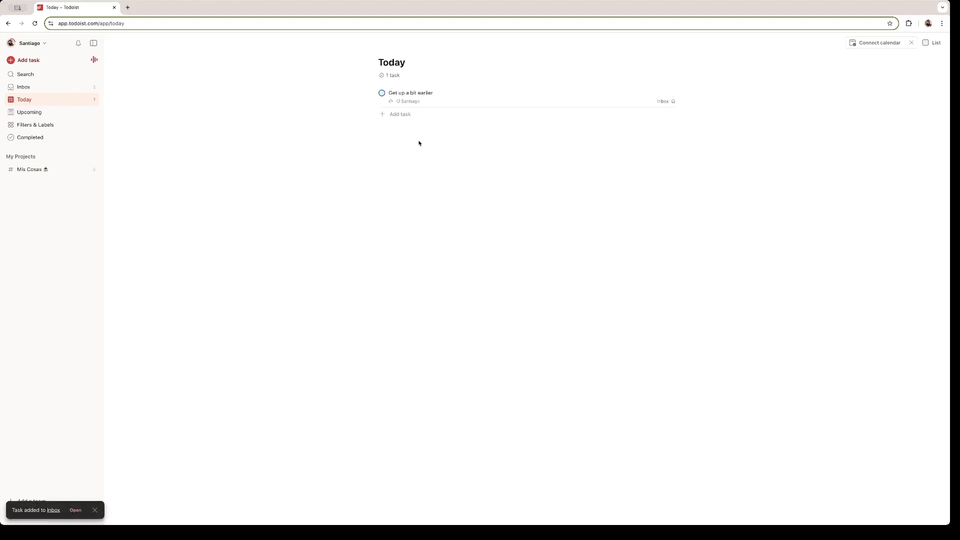
# Add 'Go grocery shopping' due tomorrow at 12:30 PM with Priority 1, then view it in the Inbox
pyautogui.click(398, 115)
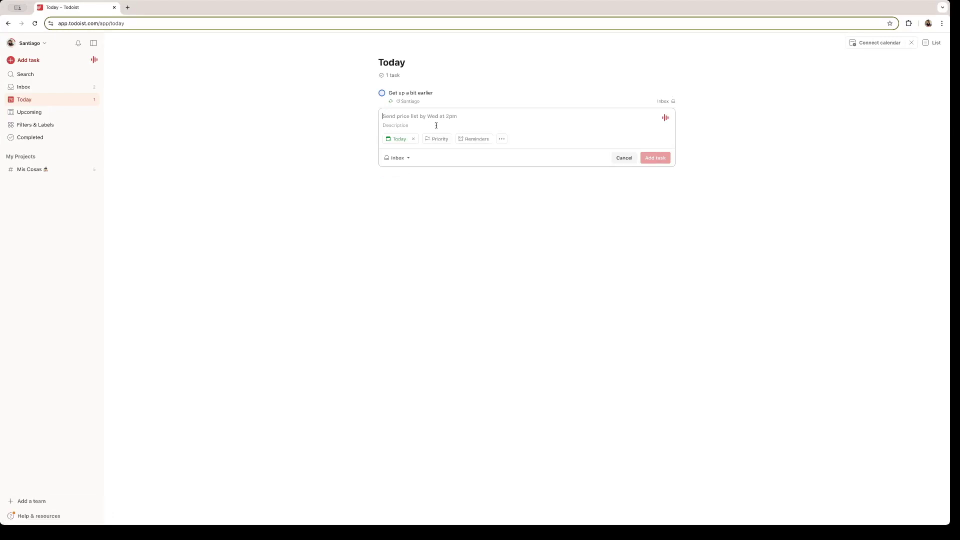
pyautogui.write('Go grocery shopping')
pyautogui.click(400, 139)
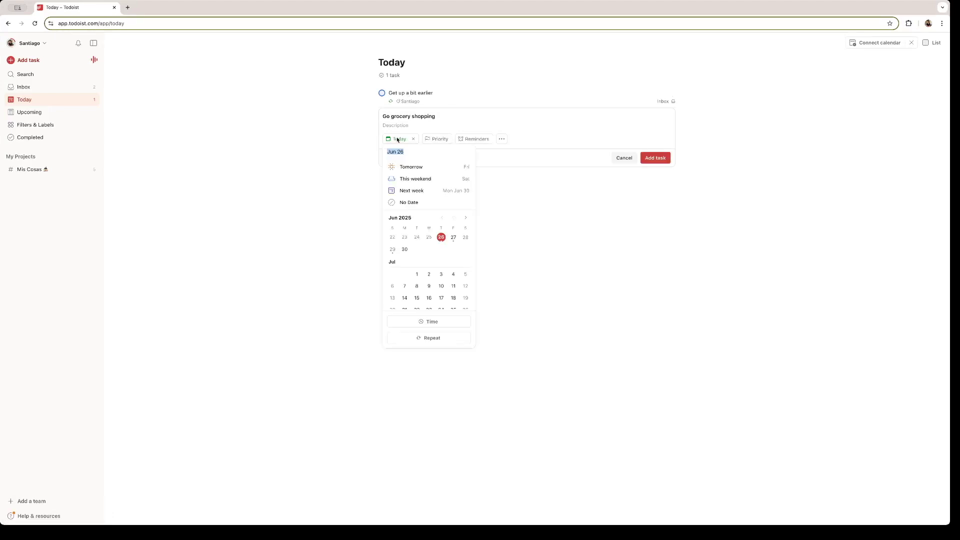
pyautogui.click(406, 166)
pyautogui.click(429, 321)
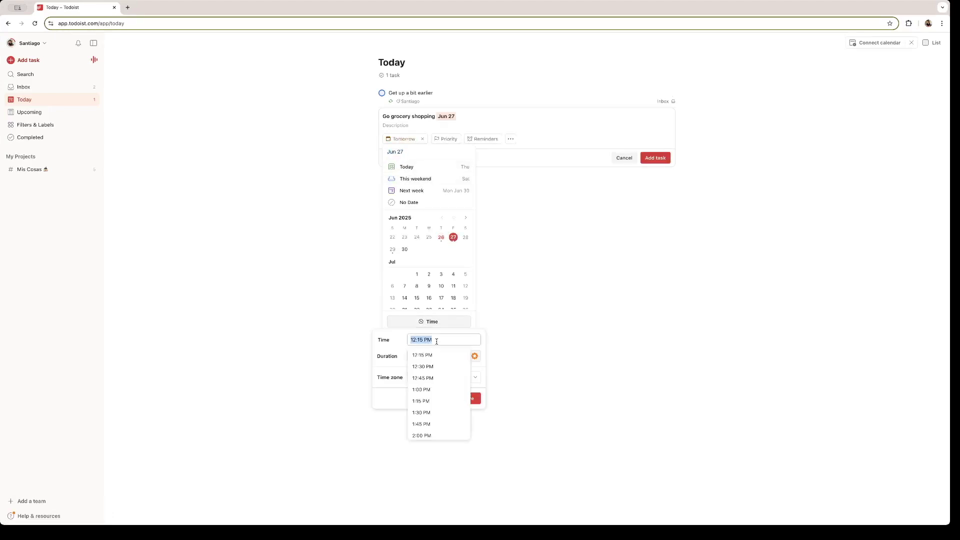
pyautogui.click(430, 367)
pyautogui.click(470, 138)
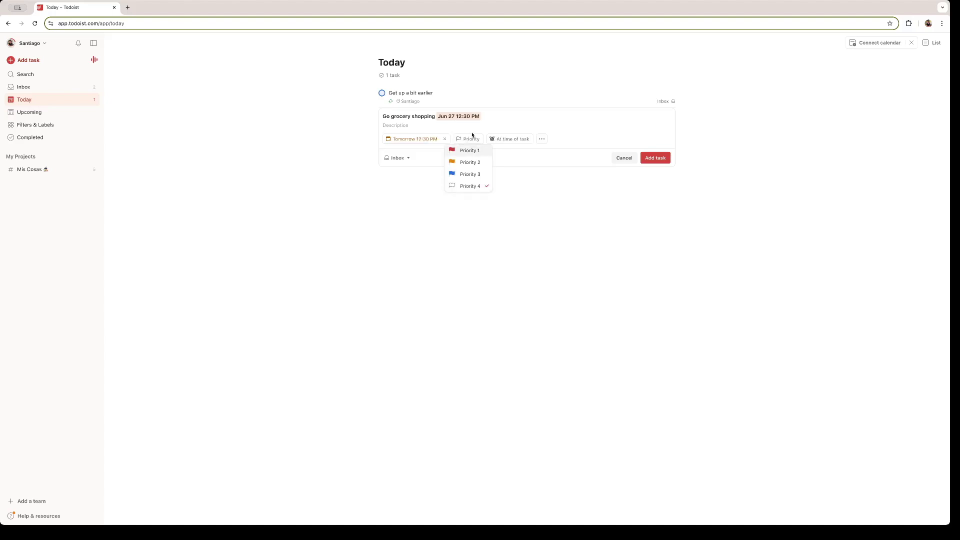
pyautogui.click(464, 151)
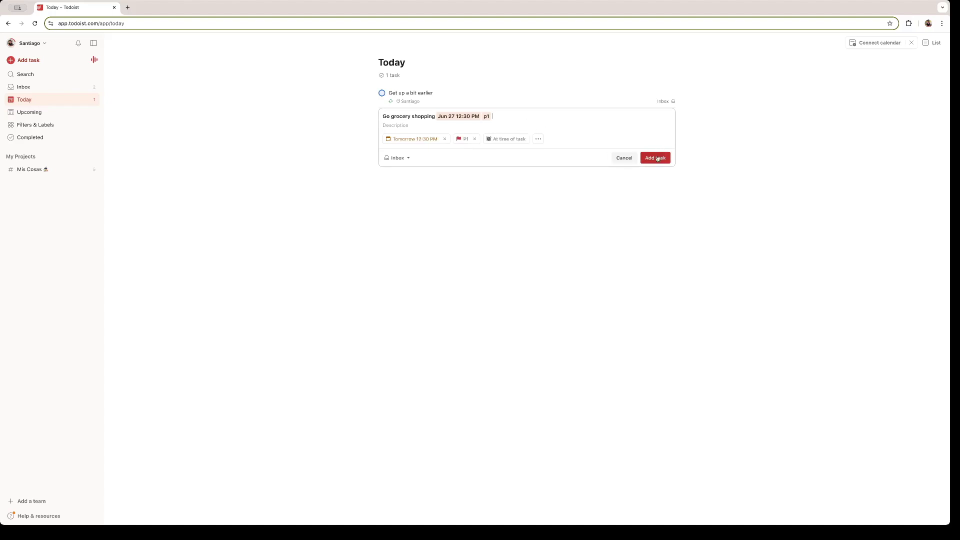
pyautogui.click(657, 159)
pyautogui.click(76, 512)
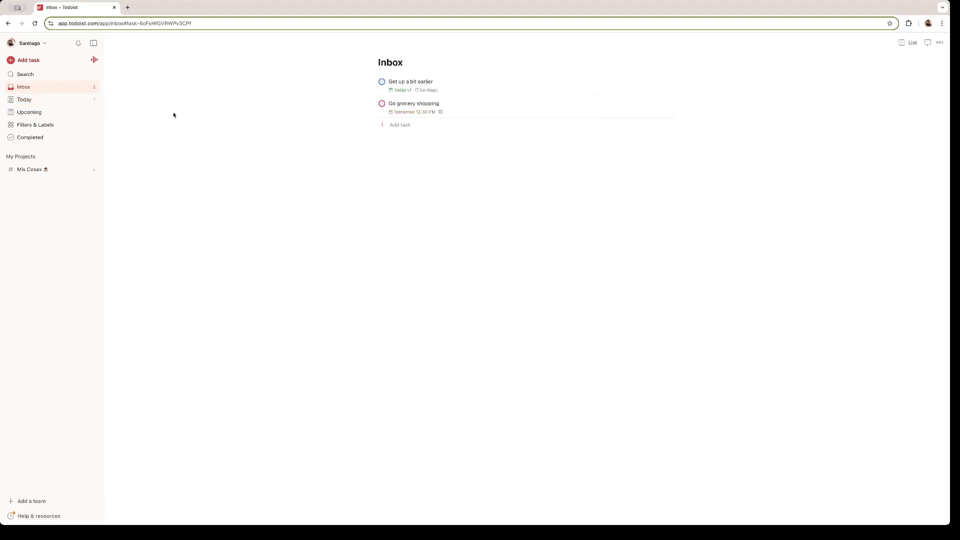
# Start a new project under My Projects named 'Get Fitter'
pyautogui.click(48, 90)
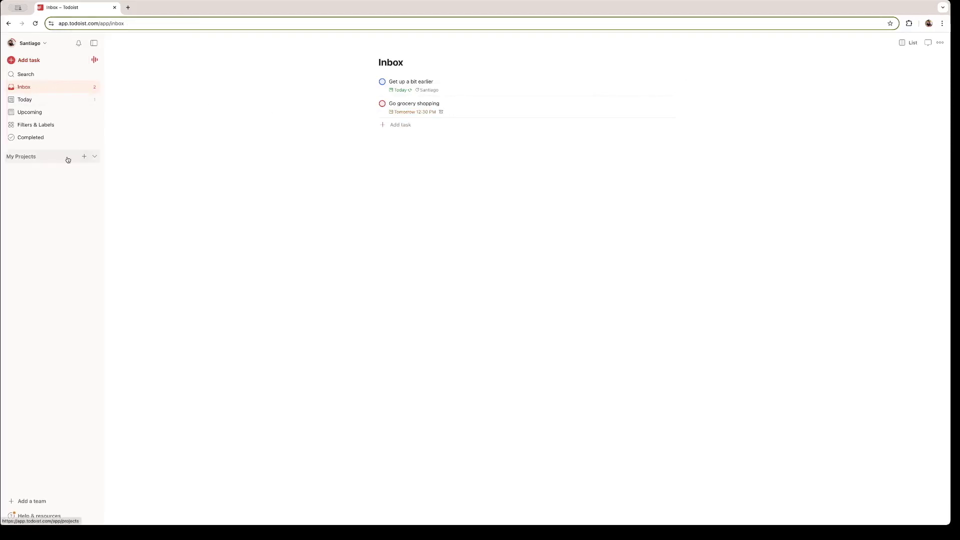
pyautogui.click(95, 157)
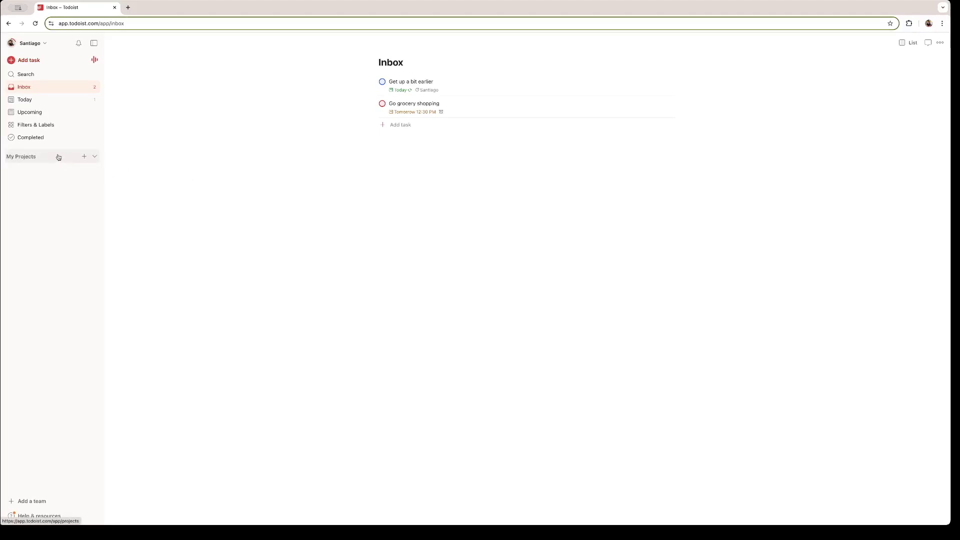
pyautogui.click(84, 158)
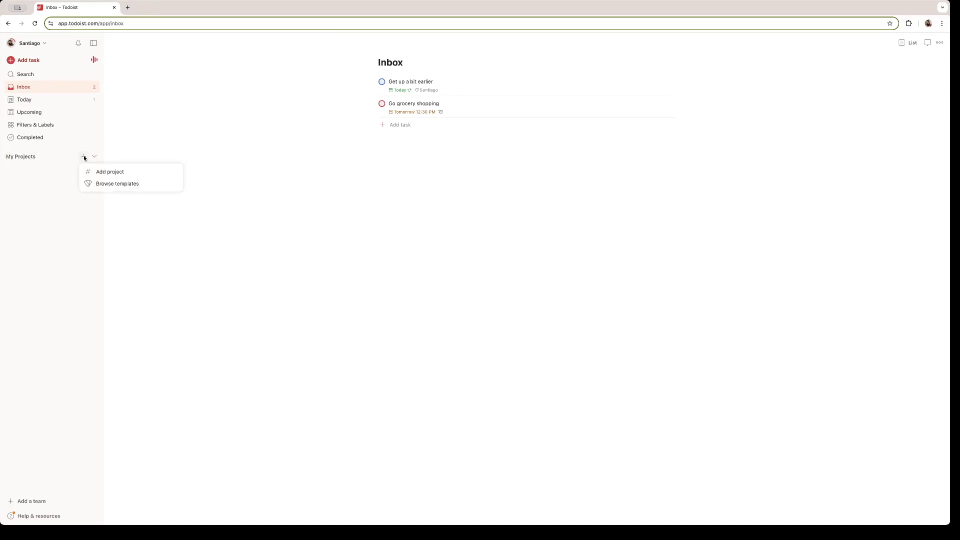
pyautogui.click(111, 170)
pyautogui.click(406, 135)
pyautogui.write('G')
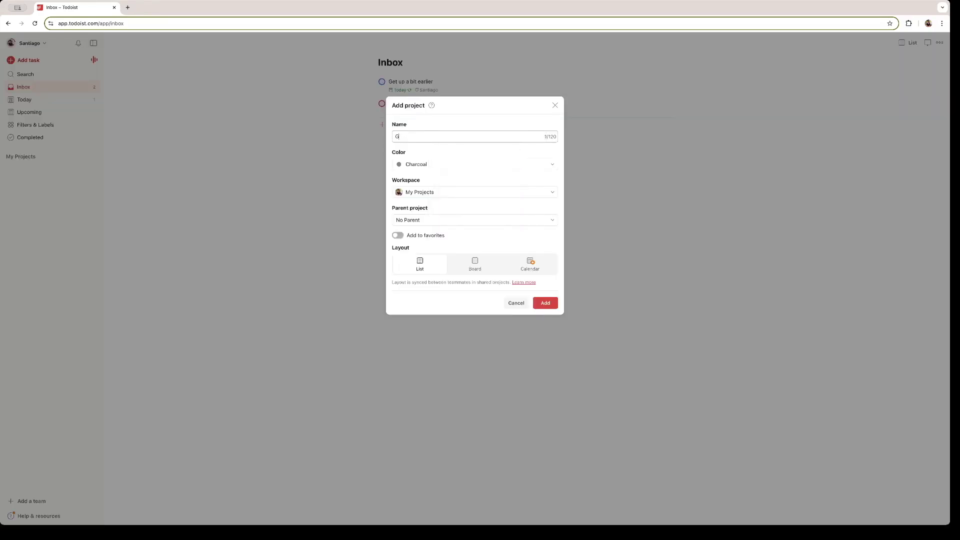
pyautogui.write('et Fitter')
# Choose Violet colour, keep My Projects and List layout, and create the project
pyautogui.click(423, 164)
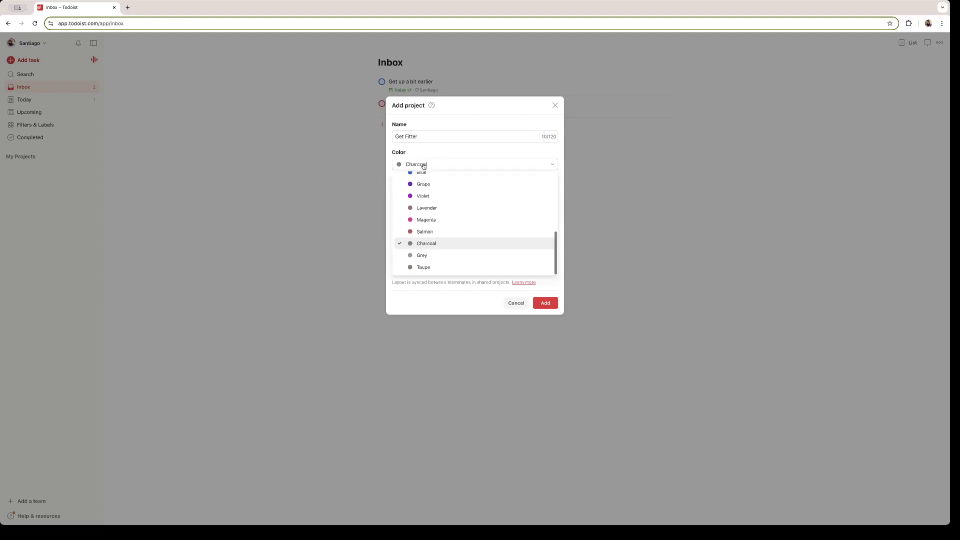
pyautogui.scroll(4, 445, 235)
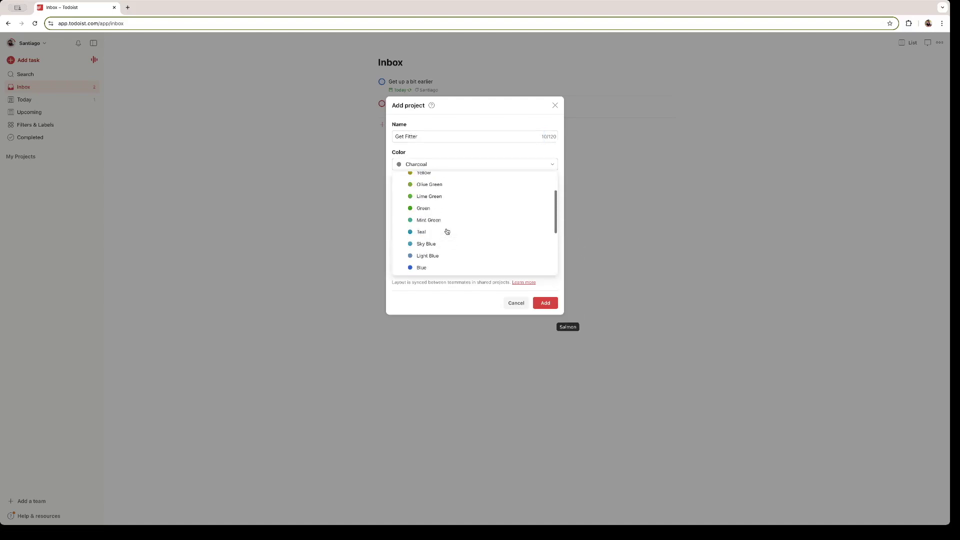
pyautogui.scroll(-2, 440, 238)
pyautogui.click(433, 250)
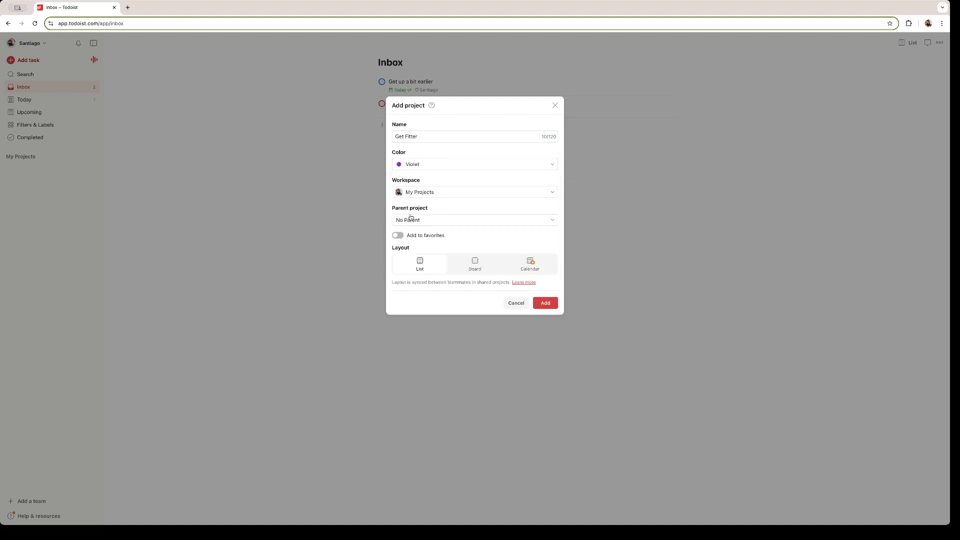
pyautogui.click(450, 193)
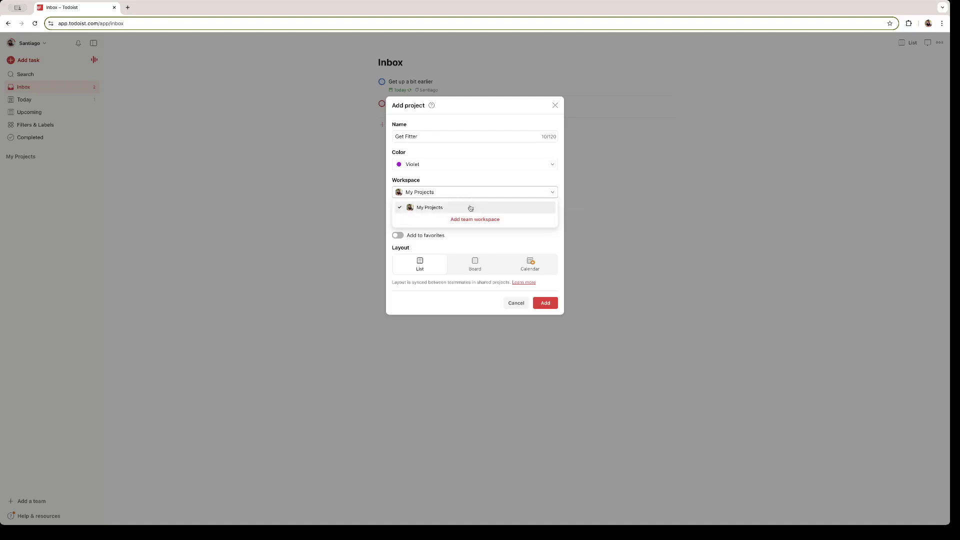
pyautogui.click(460, 209)
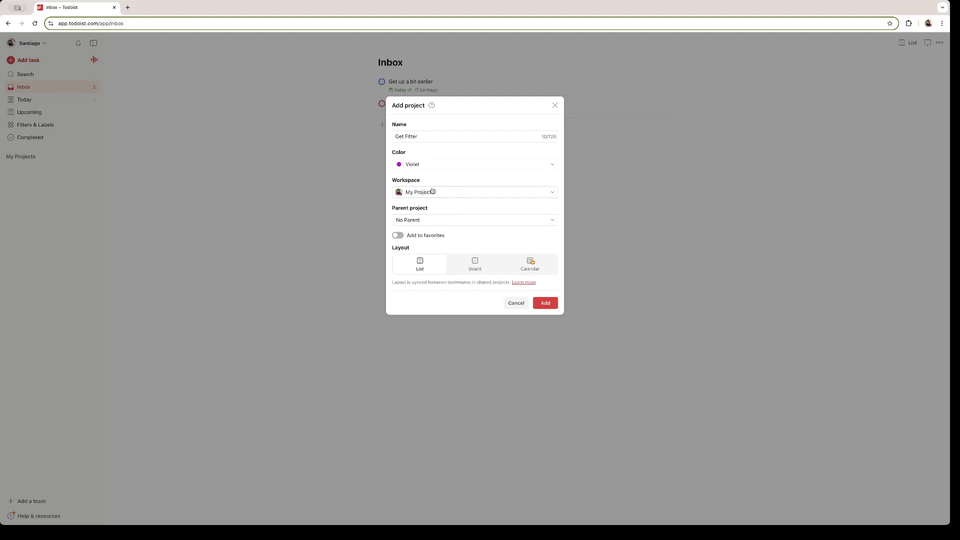
pyautogui.click(452, 220)
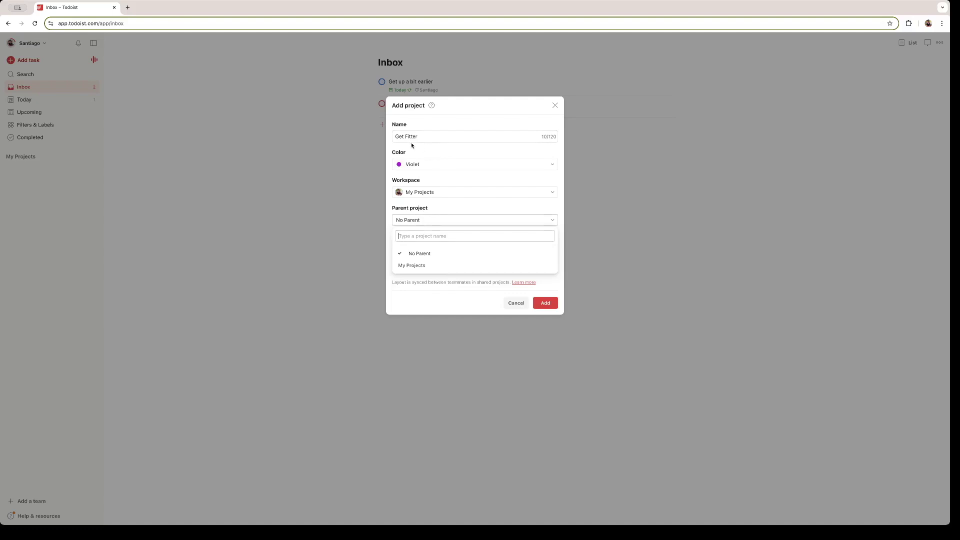
pyautogui.click(464, 223)
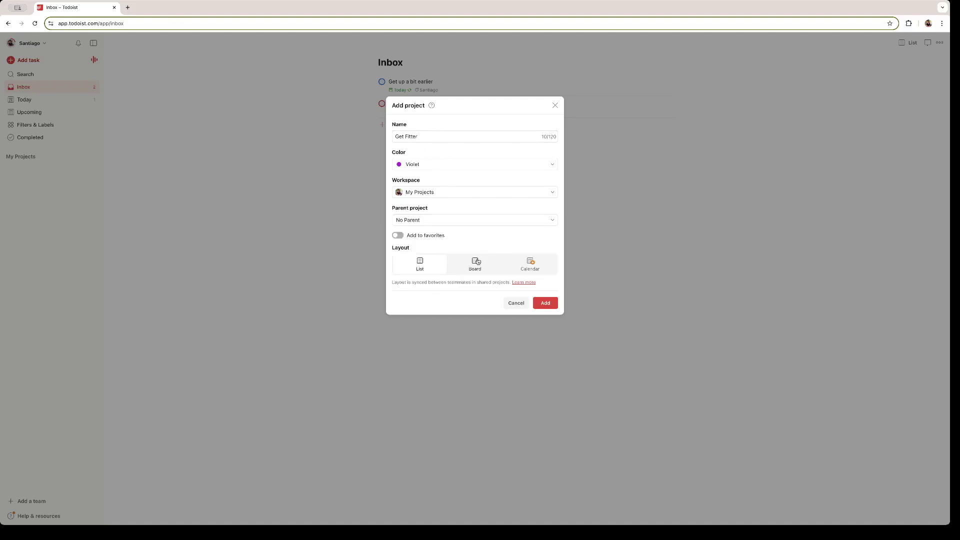
pyautogui.click(477, 261)
pyautogui.click(441, 272)
pyautogui.click(545, 303)
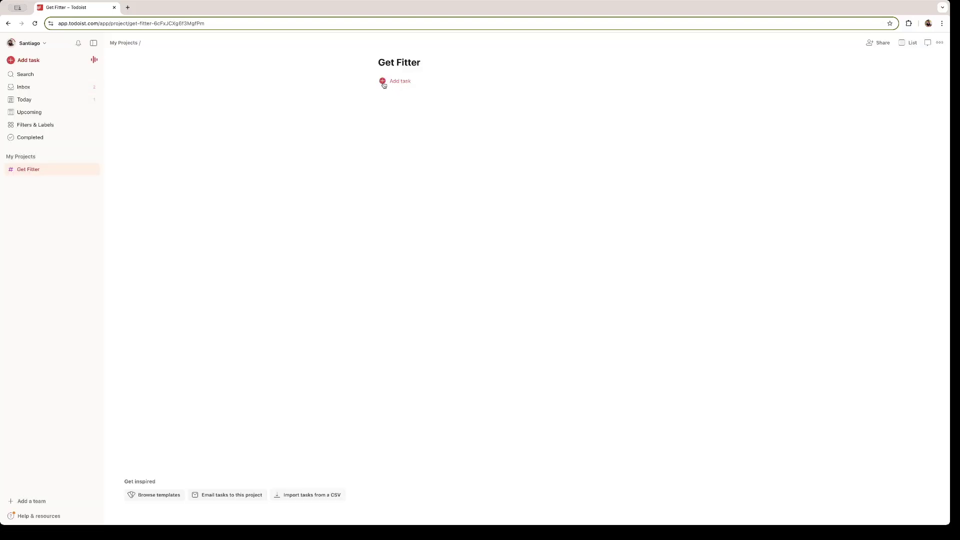
# Start a Get Fitter task titled 'Ride my bike to work' with a short description
pyautogui.click(385, 84)
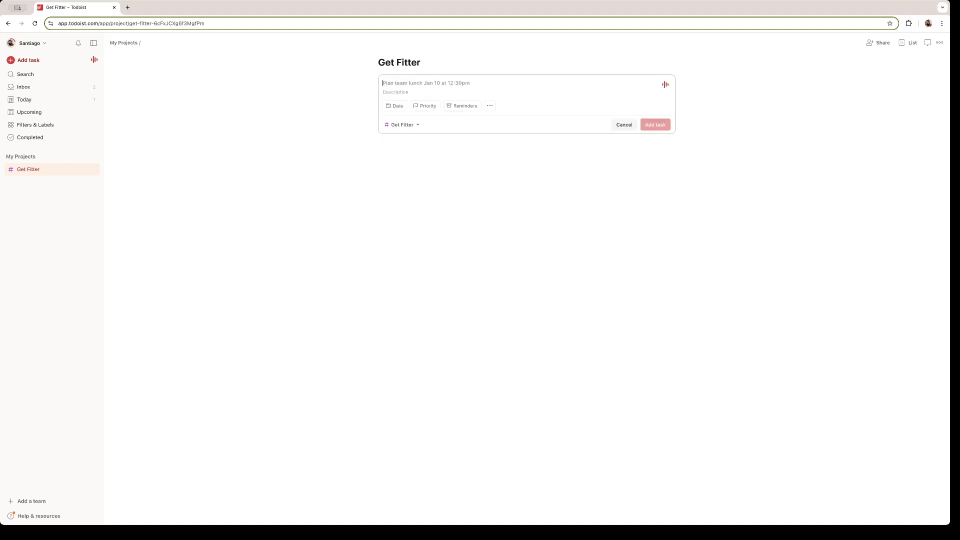
pyautogui.write('Ri')
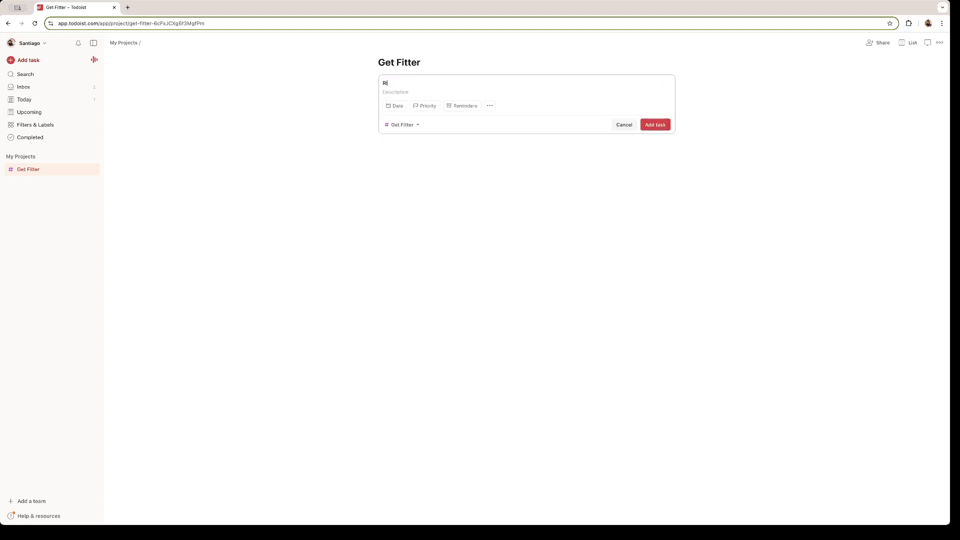
pyautogui.write('de my bike to work')
pyautogui.click(426, 95)
pyautogui.write('Avoid using your car, use your bike more')
# Make the bike task repeat weekly on Monday through Friday
pyautogui.click(395, 106)
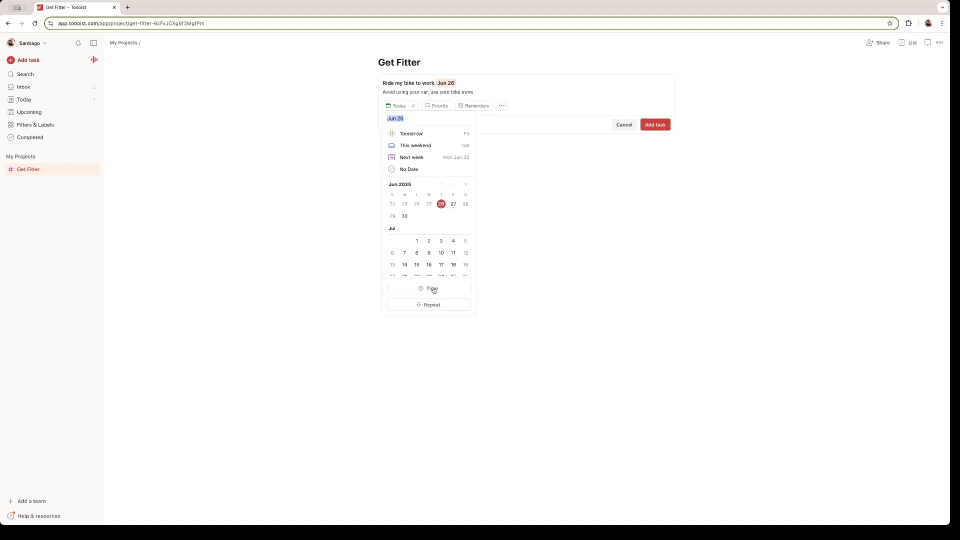
pyautogui.click(429, 305)
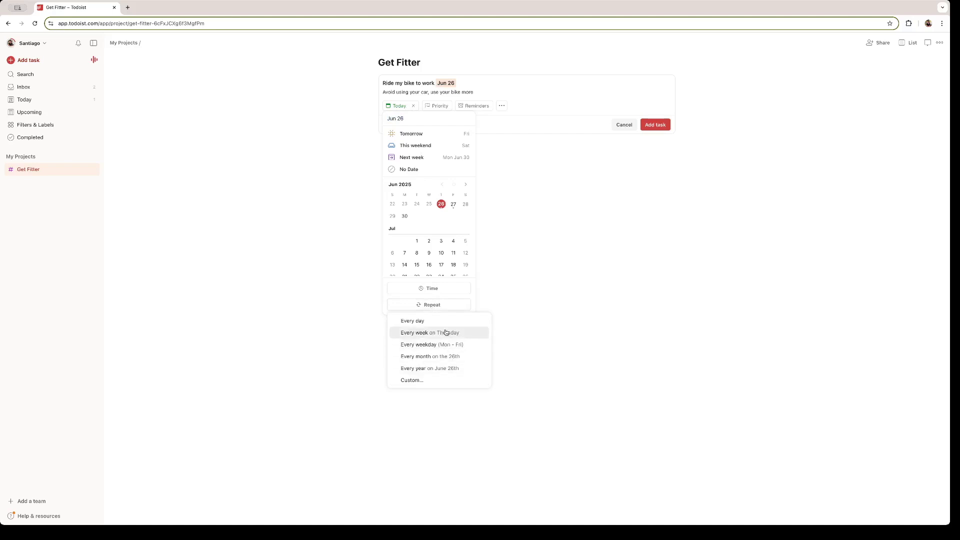
pyautogui.click(429, 381)
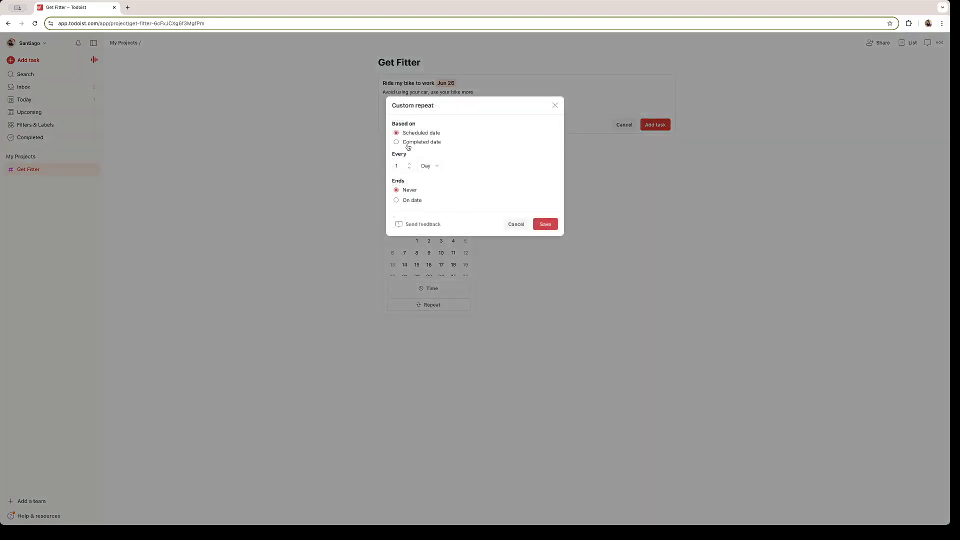
pyautogui.click(429, 166)
pyautogui.click(429, 175)
pyautogui.click(417, 190)
pyautogui.click(440, 190)
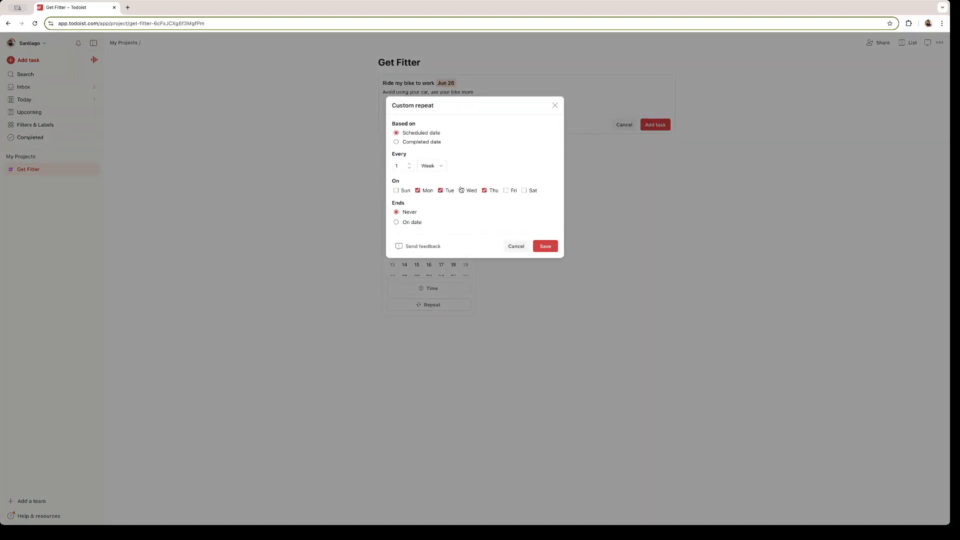
pyautogui.click(461, 190)
pyautogui.click(506, 190)
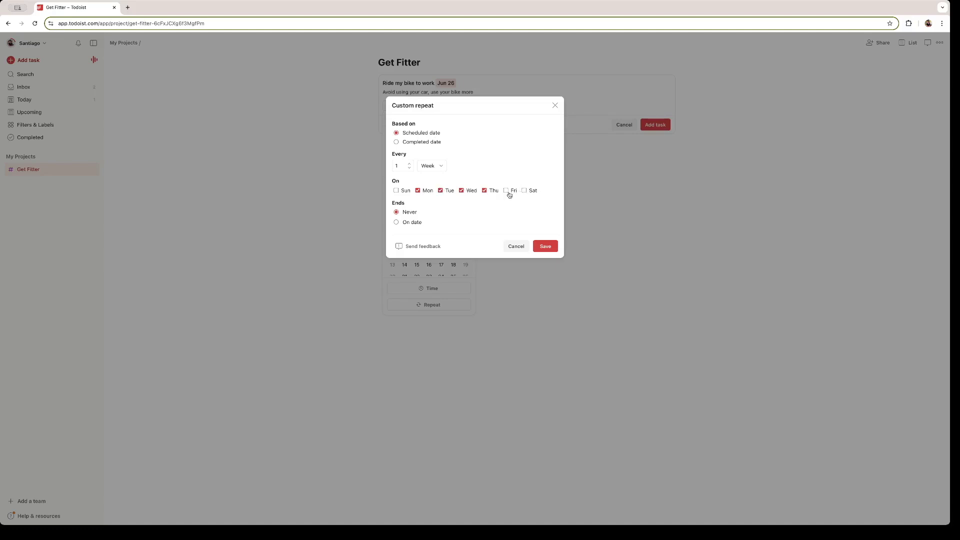
pyautogui.click(545, 247)
# Give the bike task Priority 1 and add it to Get Fitter
pyautogui.click(443, 105)
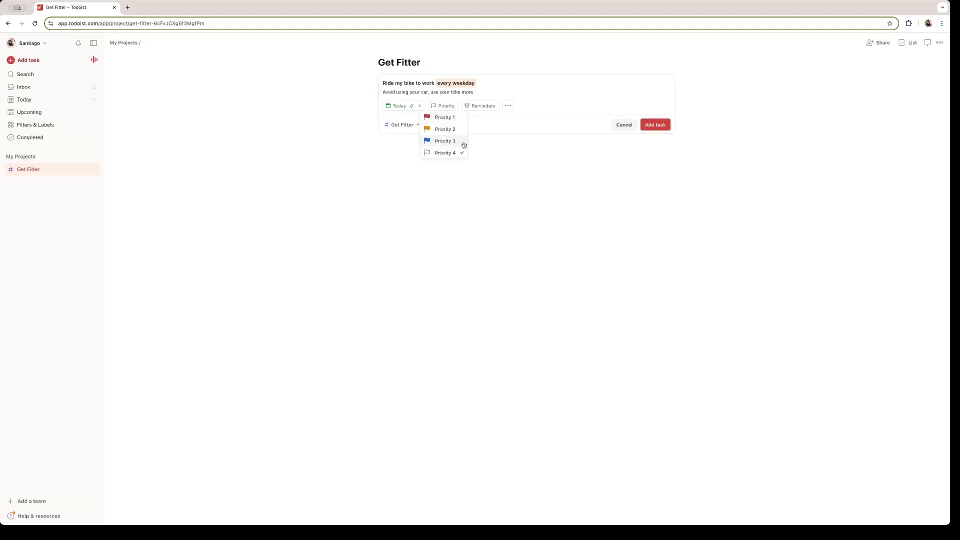
pyautogui.click(440, 119)
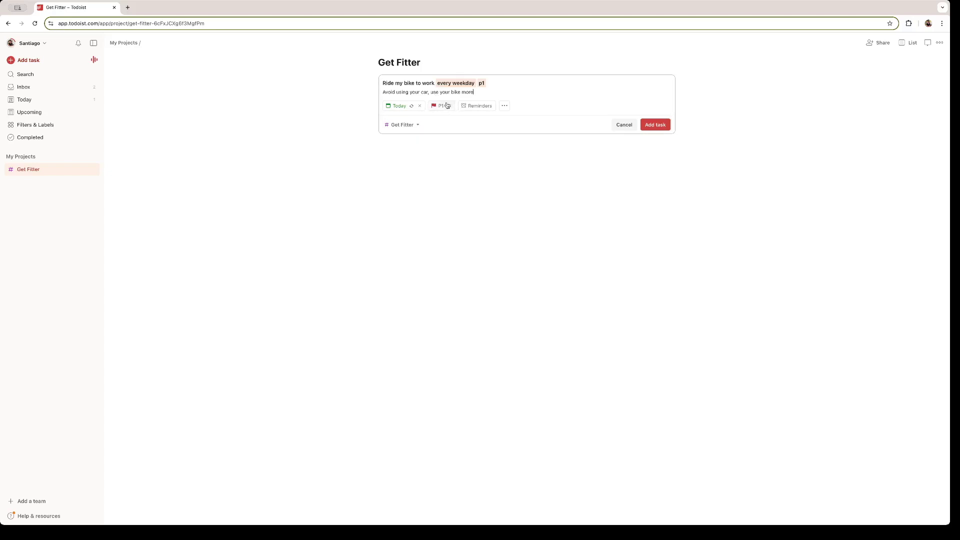
pyautogui.click(654, 125)
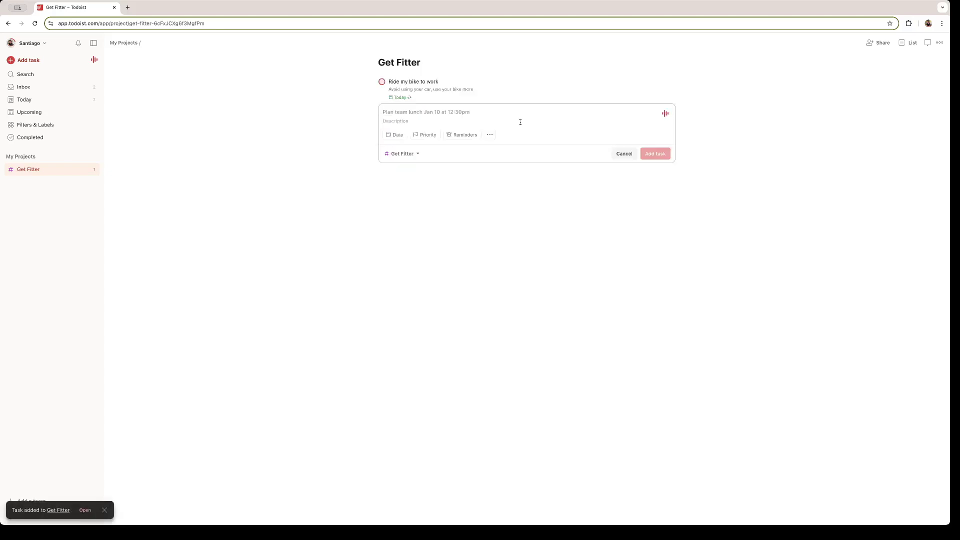
# Add 'Construct a better dietary plan' (Eat better), repeating every day at Priority 1
pyautogui.write('Construct a better dietary plan')
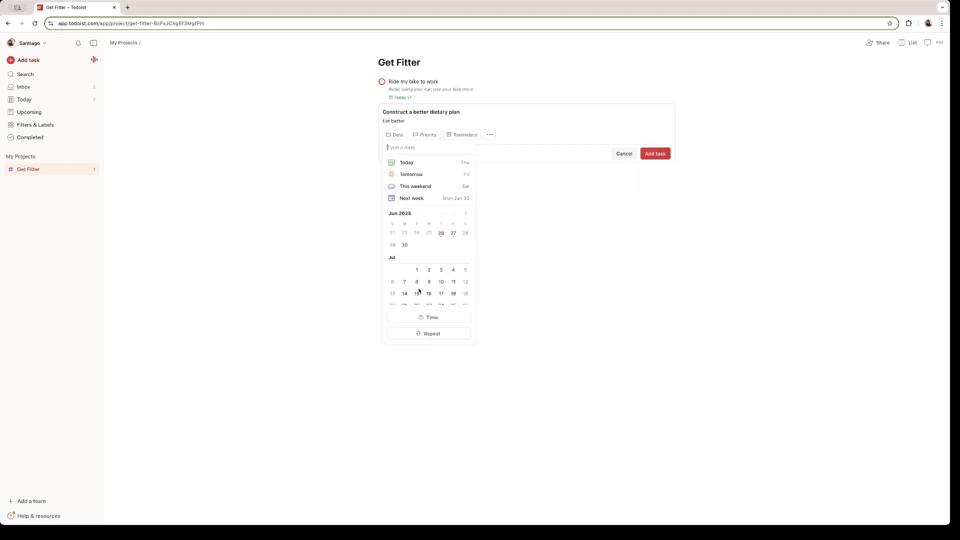
pyautogui.click(420, 334)
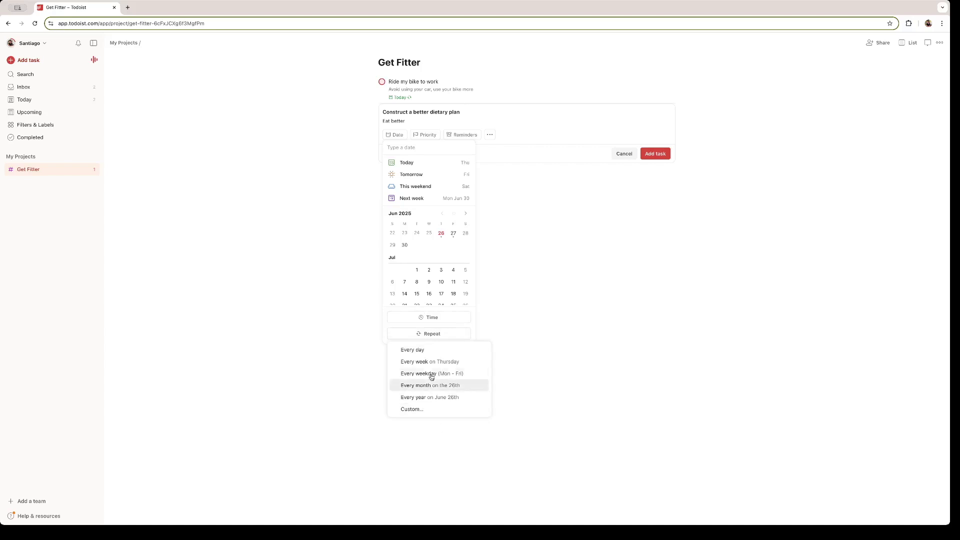
pyautogui.click(422, 350)
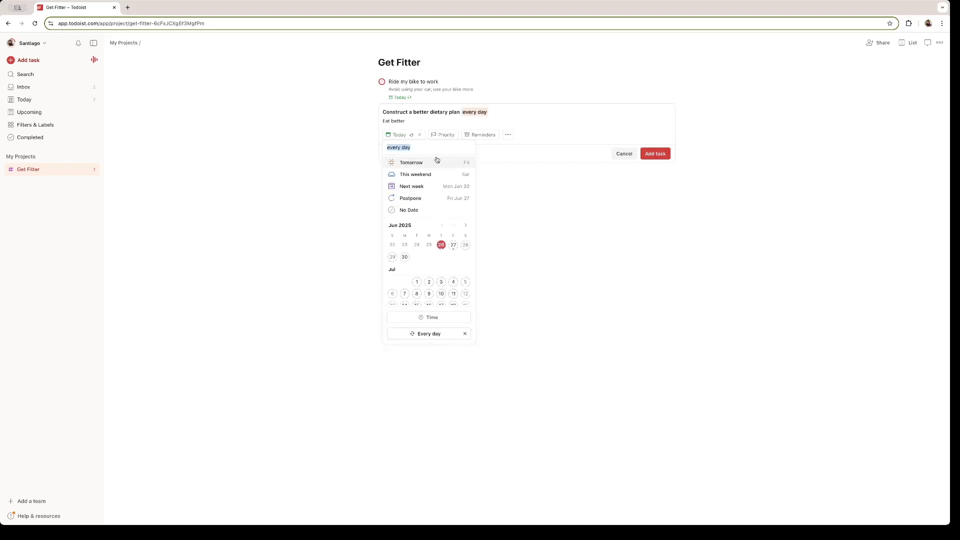
pyautogui.click(502, 169)
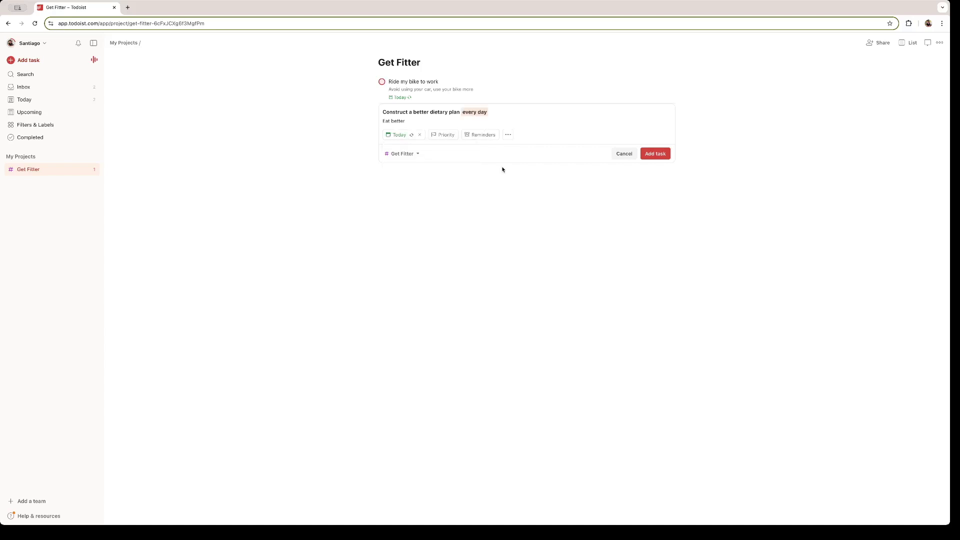
pyautogui.click(444, 136)
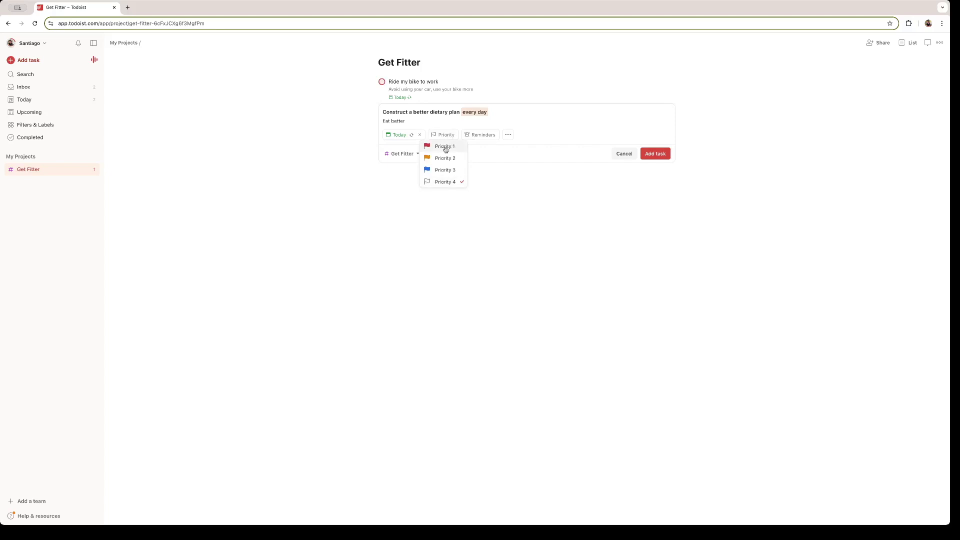
pyautogui.click(445, 147)
pyautogui.press('Return')
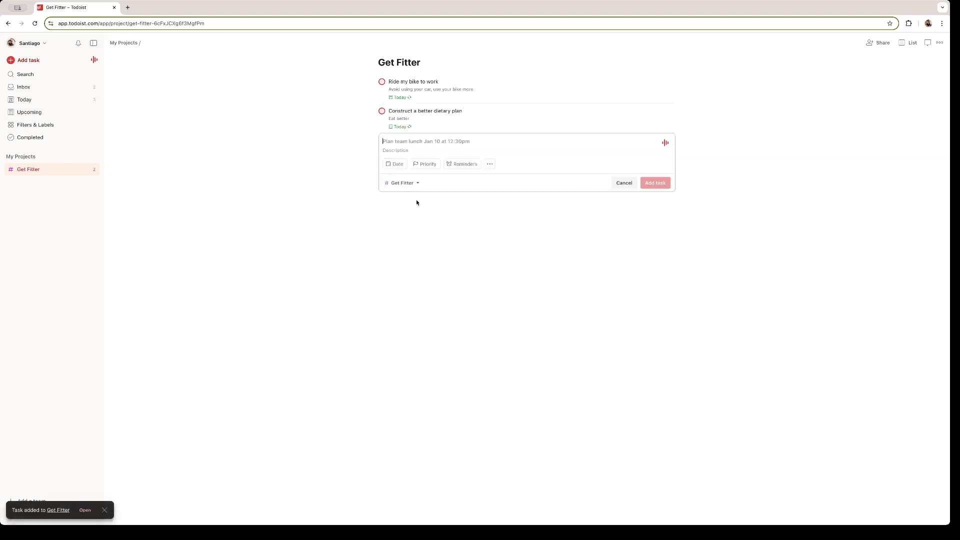
# Enter the task 'Lift some weights' with the description 'Get stronger'
pyautogui.write('Lift some we')
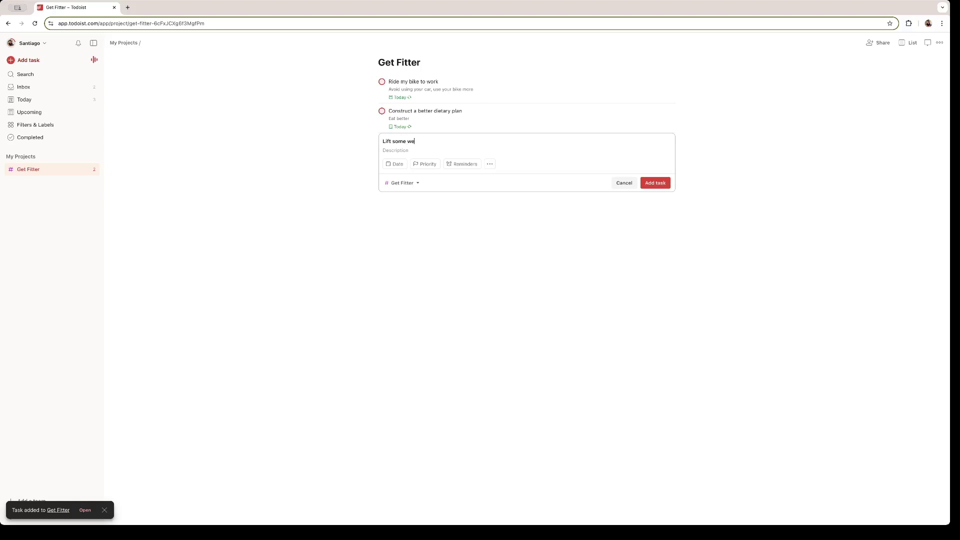
pyautogui.write('ights')
pyautogui.press('Tab')
pyautogui.write('Get')
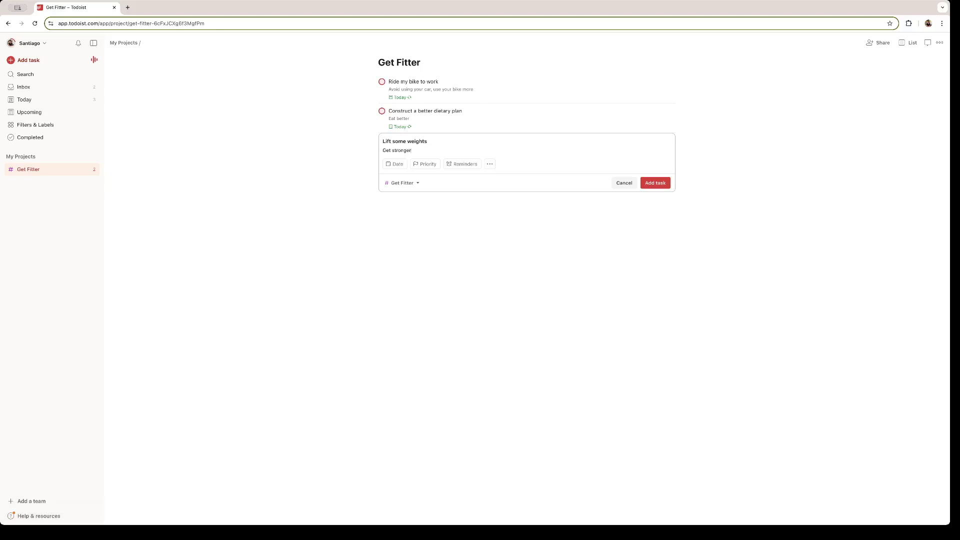
# Make it repeat weekly on Monday, Wednesday and Friday, and add it to Get Fitter
pyautogui.click(396, 164)
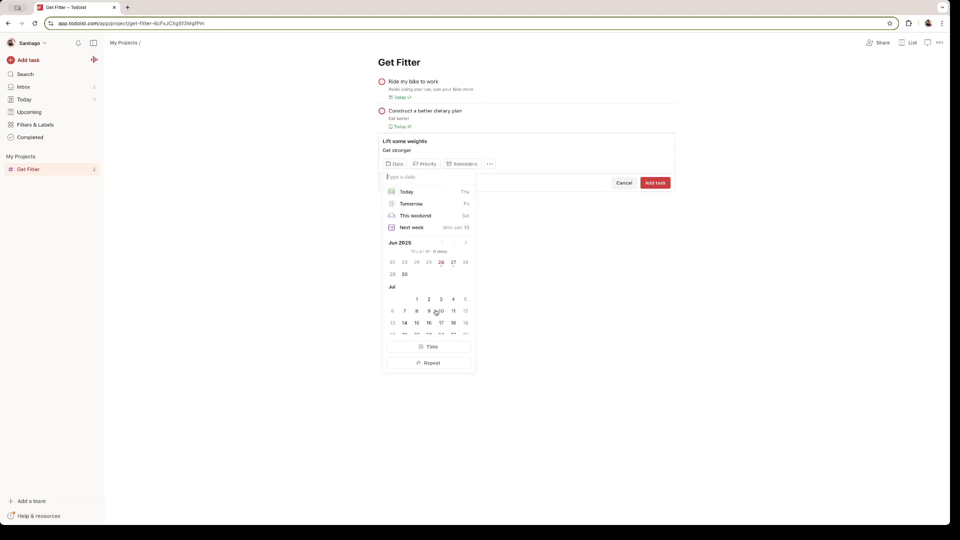
pyautogui.click(444, 363)
pyautogui.click(413, 439)
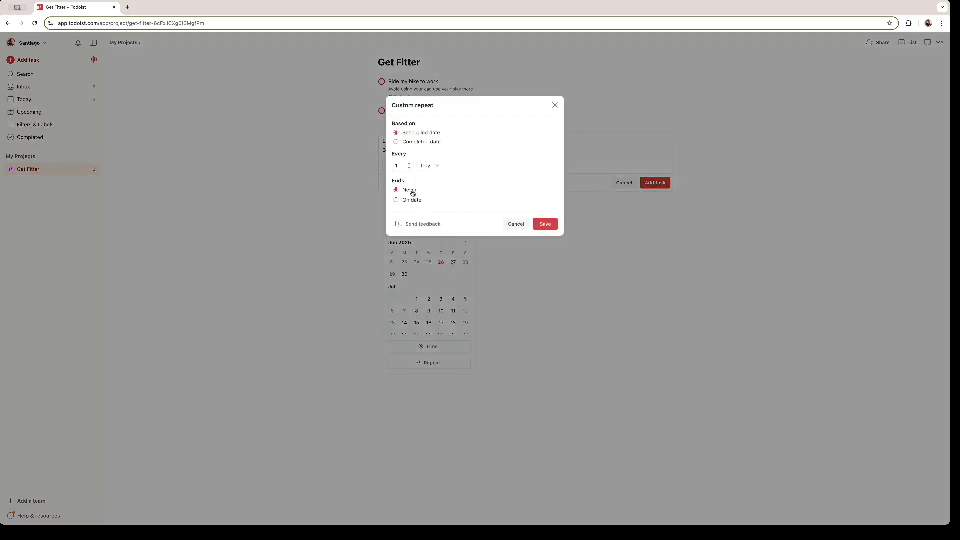
pyautogui.click(435, 166)
pyautogui.click(440, 194)
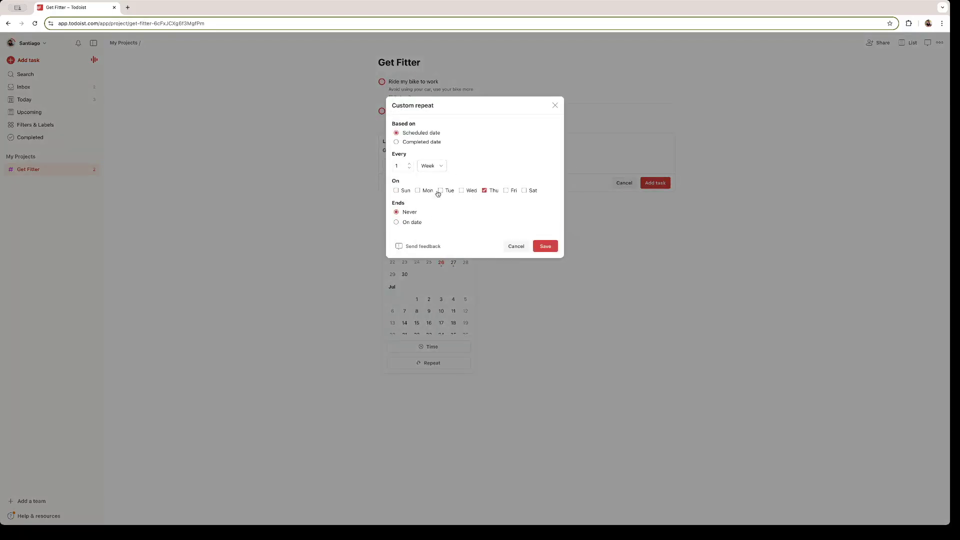
pyautogui.click(418, 191)
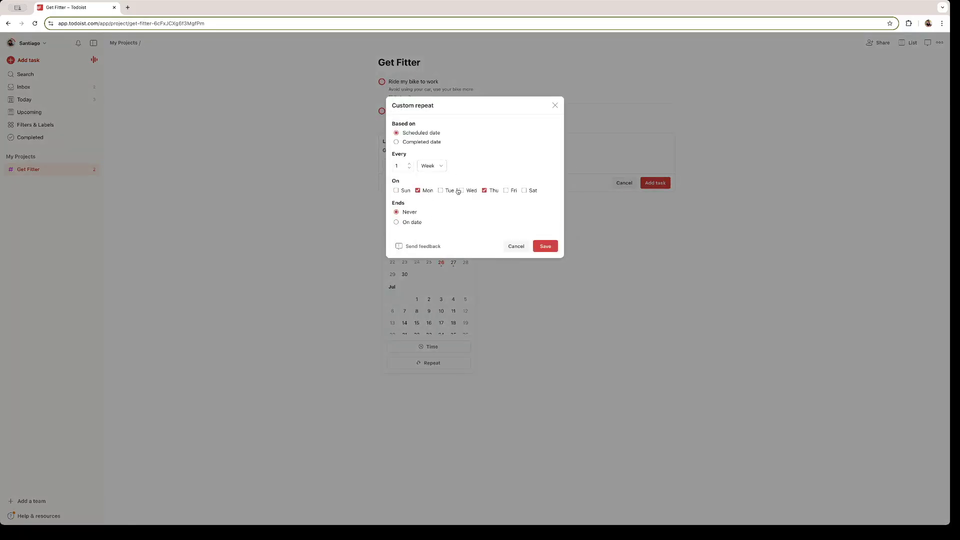
pyautogui.click(484, 191)
pyautogui.click(546, 246)
pyautogui.press('Return')
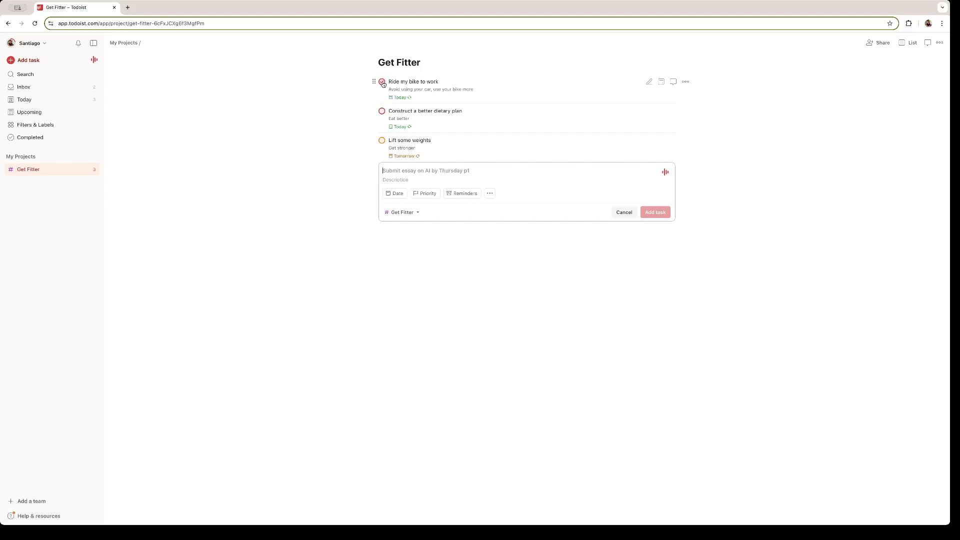
# Complete 'Ride my bike to work' then undo it so it stays due today, and dismiss the task form
pyautogui.click(383, 82)
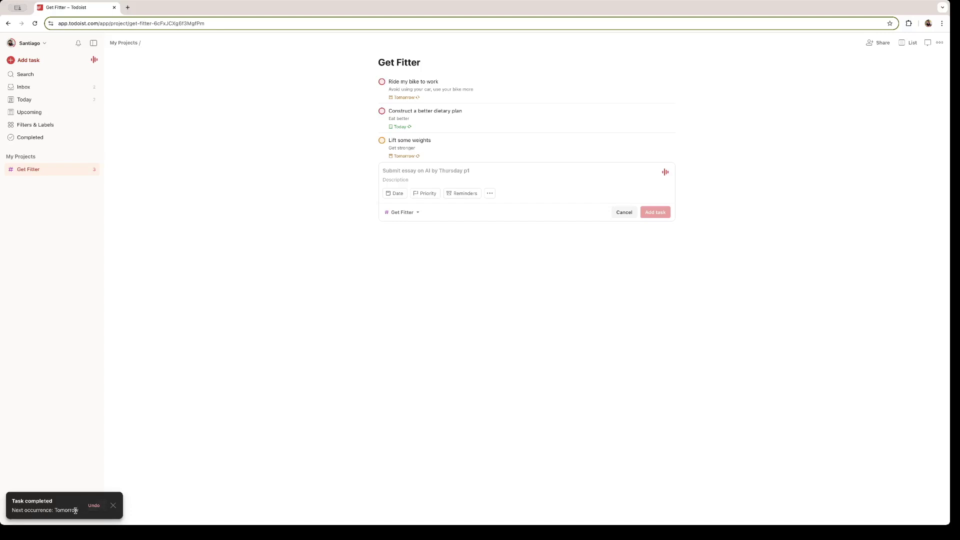
pyautogui.click(94, 505)
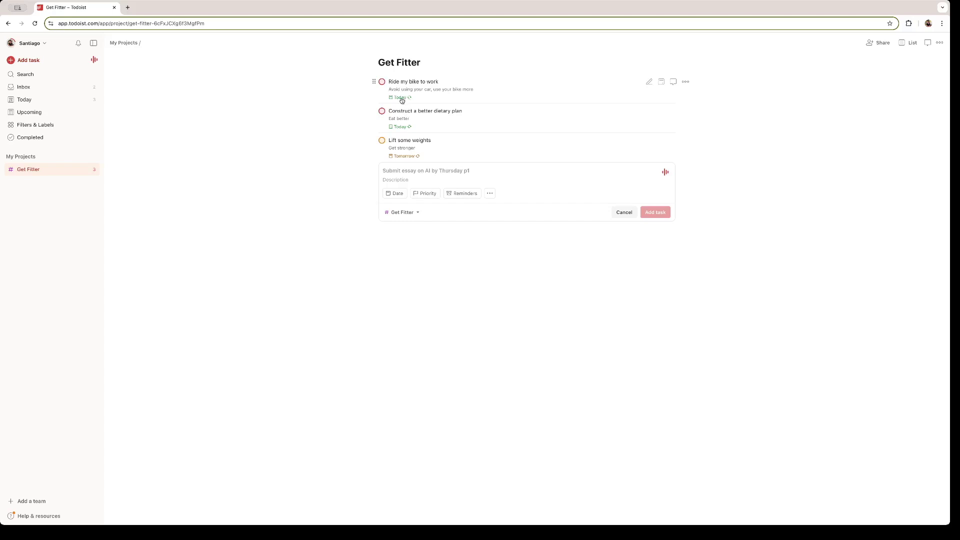
pyautogui.moveTo(406, 101)
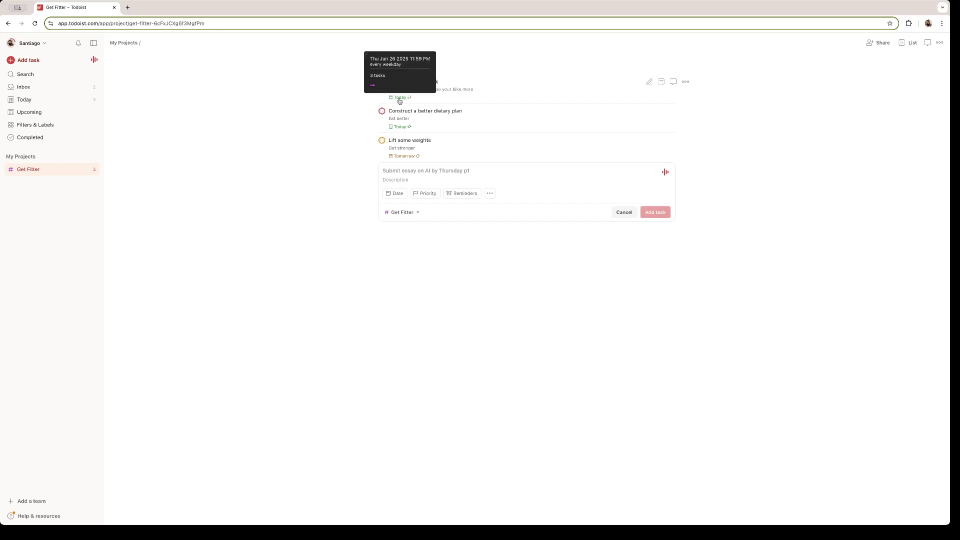
pyautogui.press('Escape')
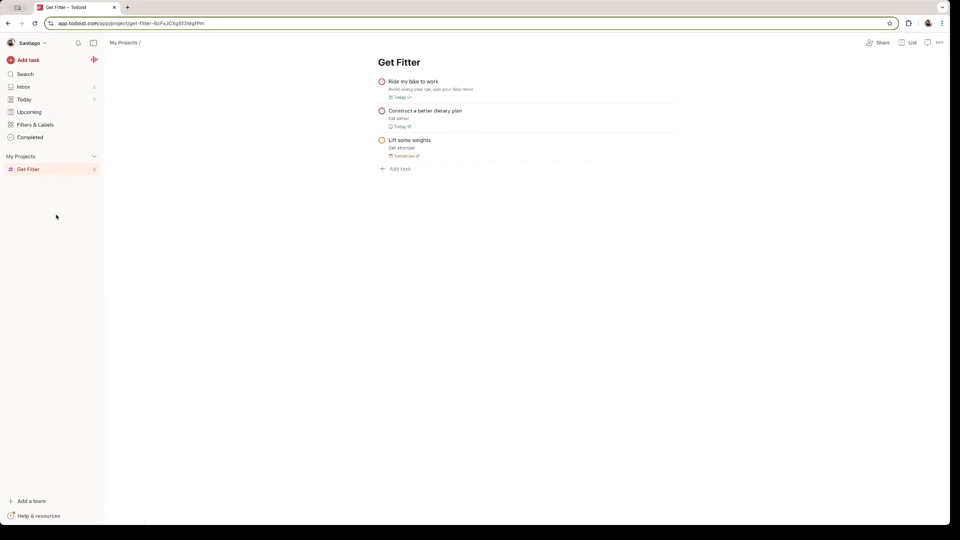
# In Upcoming, complete today's 'Get up a bit earlier', then check the Today list
pyautogui.click(52, 116)
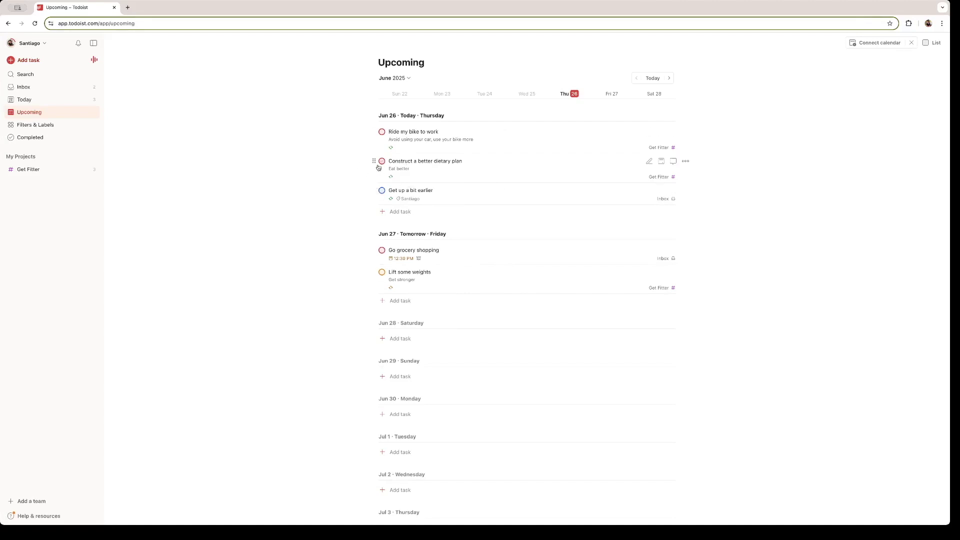
pyautogui.click(382, 191)
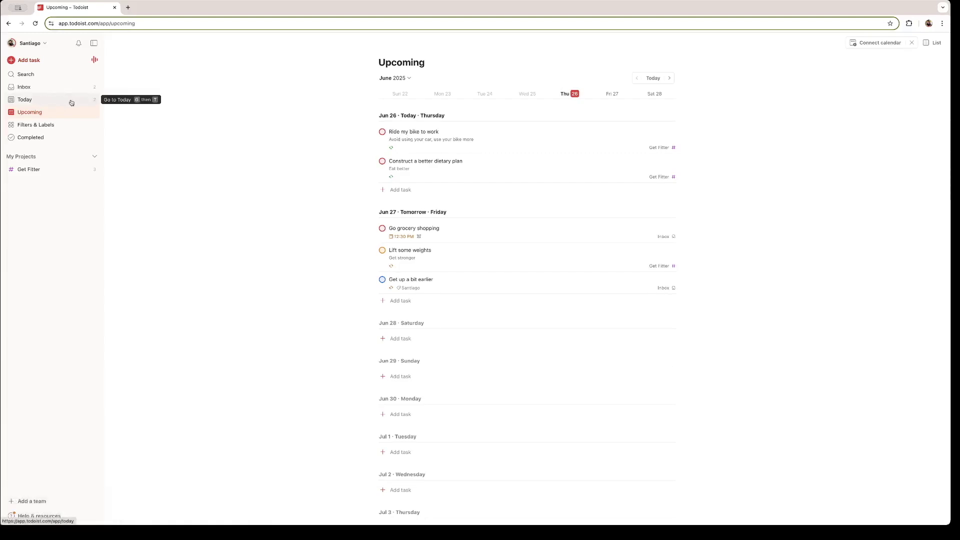
pyautogui.click(32, 103)
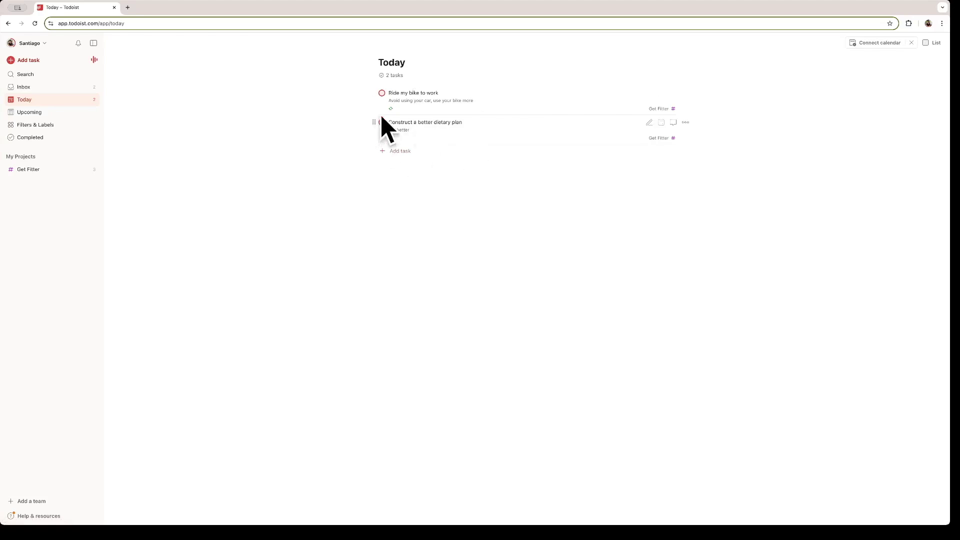
pyautogui.click(68, 112)
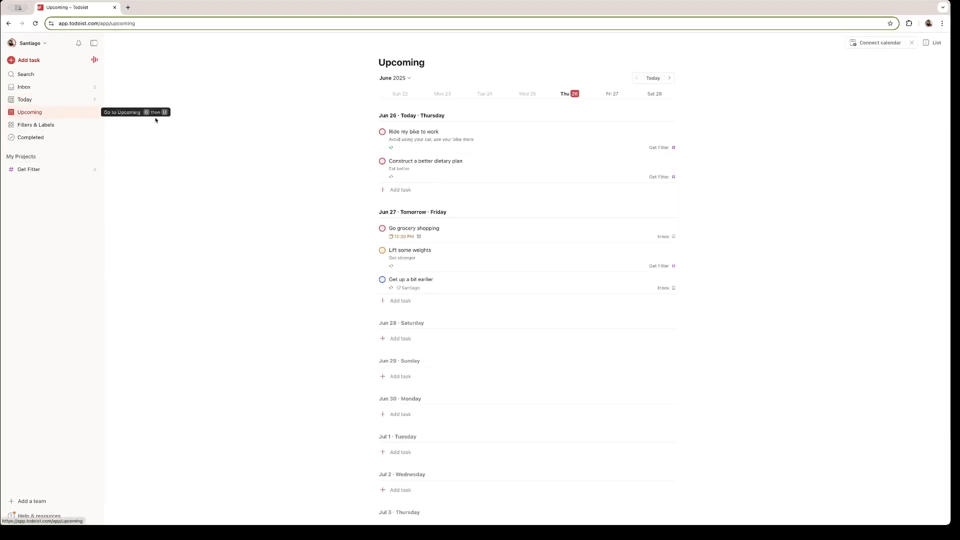